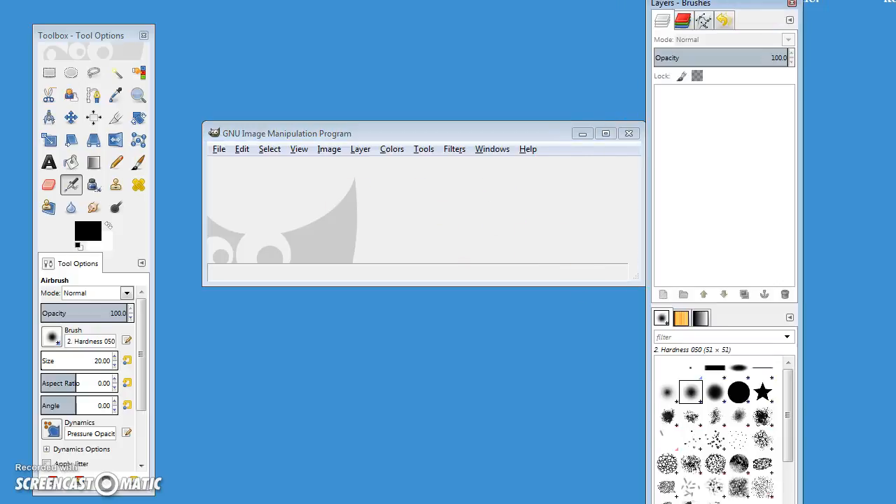
# Step: Move the Layers - Brushes dock fully into view and show the list of available dockable dialogs
pyautogui.moveTo(762, 4)
pyautogui.mouseDown()
pyautogui.moveTo(764, 60)
pyautogui.moveTo(795, 28)
pyautogui.mouseUp()
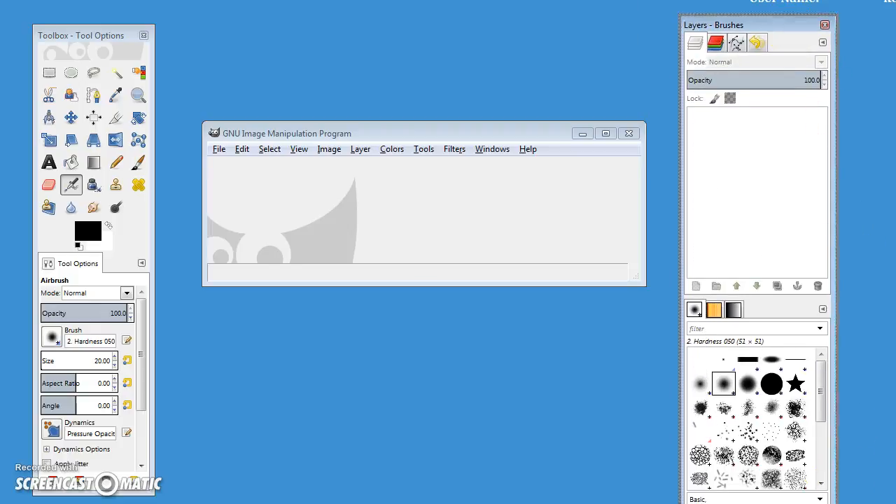
pyautogui.click(736, 45)
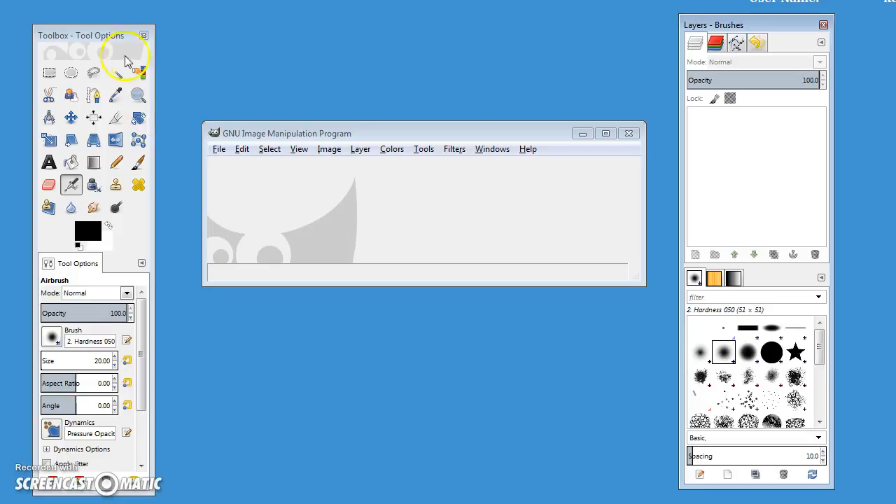
pyautogui.click(494, 152)
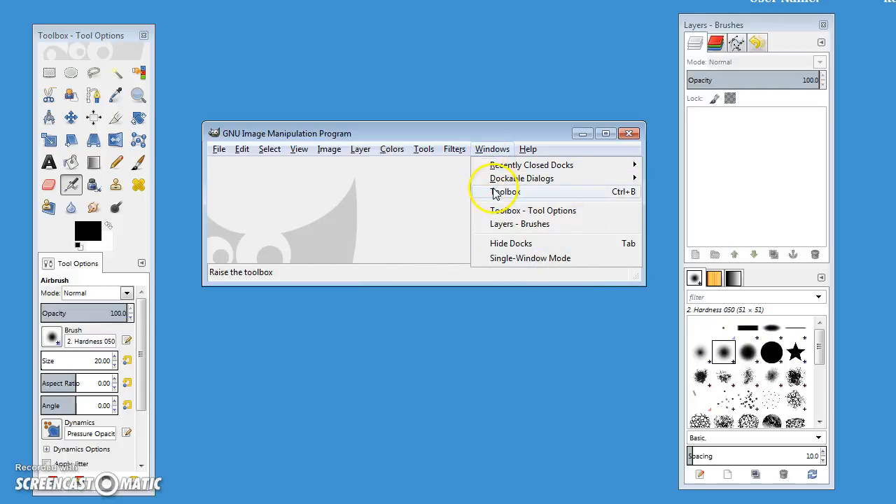
pyautogui.moveTo(496, 184)
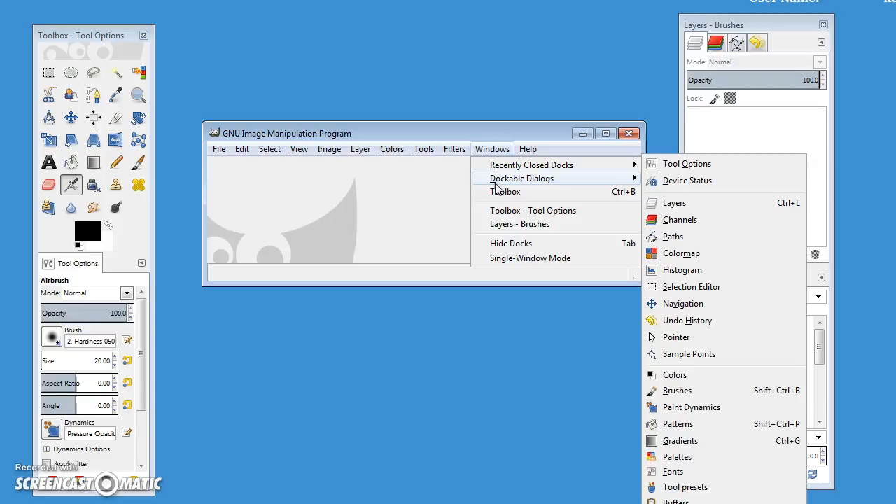
# Step: Remove the Tool Options and Layers - Brushes dialogs and narrow the toolbox to four tools per row
pyautogui.click(92, 268)
pyautogui.moveTo(98, 268); pyautogui.dragTo(310, 366)
pyautogui.click(349, 257)
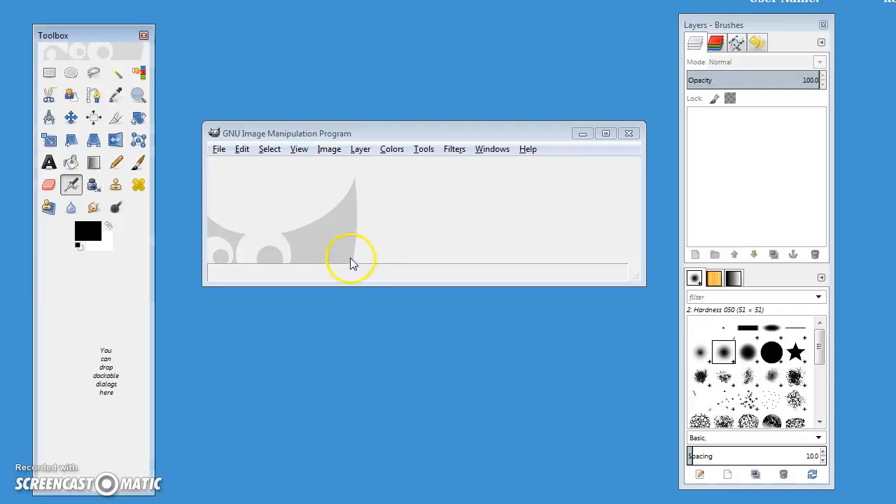
pyautogui.click(825, 25)
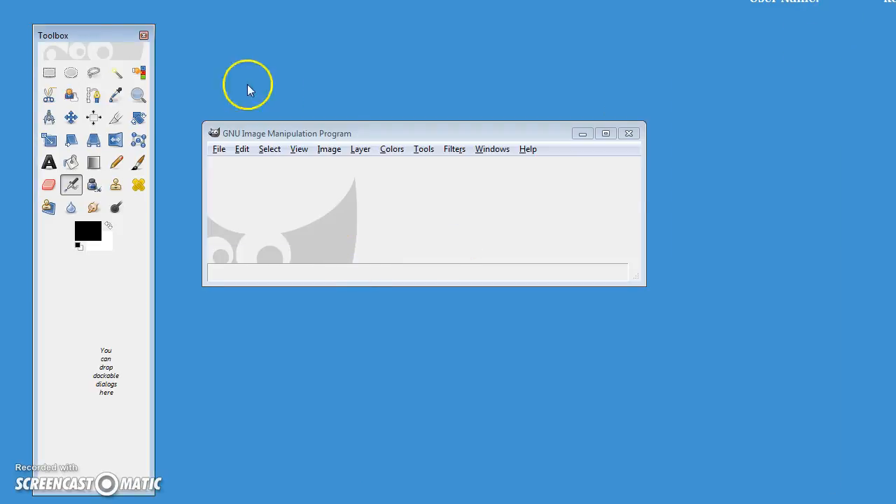
pyautogui.moveTo(151, 25)
pyautogui.mouseDown()
pyautogui.moveTo(114, 24)
pyautogui.moveTo(137, 27)
pyautogui.mouseUp()
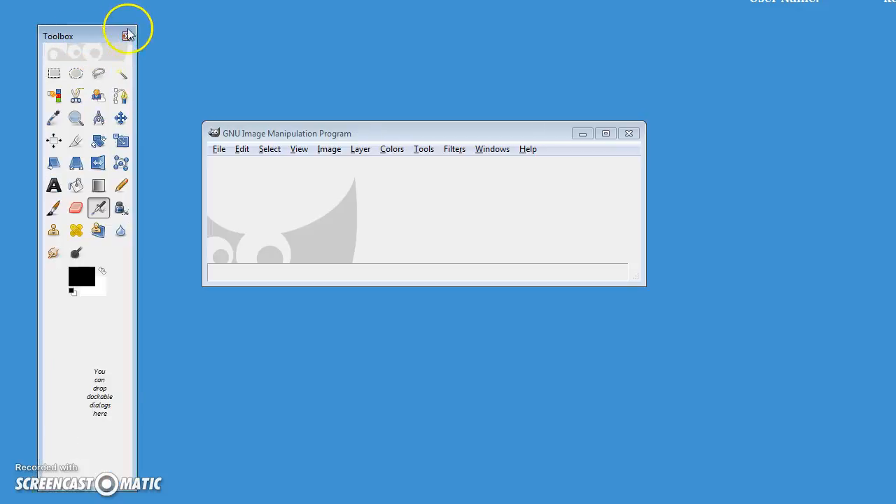
# Step: Reopen the Tool Options dialog and dock it beneath the tools in the toolbox
pyautogui.click(493, 149)
pyautogui.moveTo(493, 182)
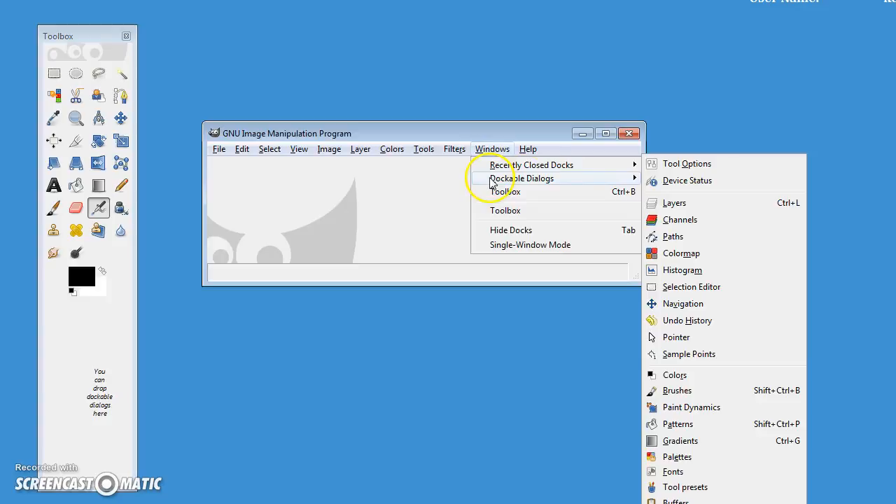
pyautogui.click(655, 164)
pyautogui.moveTo(631, 92); pyautogui.dragTo(87, 322)
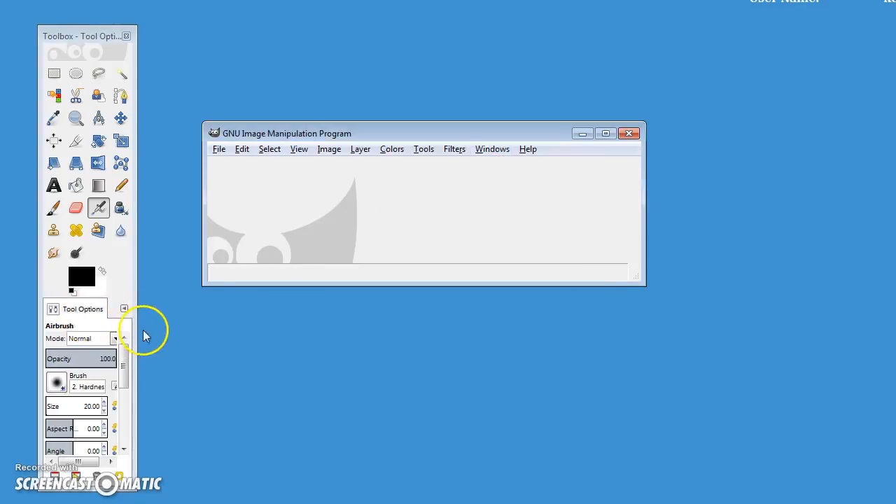
# Step: Open the Layers dialog as a separate window and enlarge it in both directions
pyautogui.click(483, 154)
pyautogui.moveTo(632, 178)
pyautogui.click(674, 204)
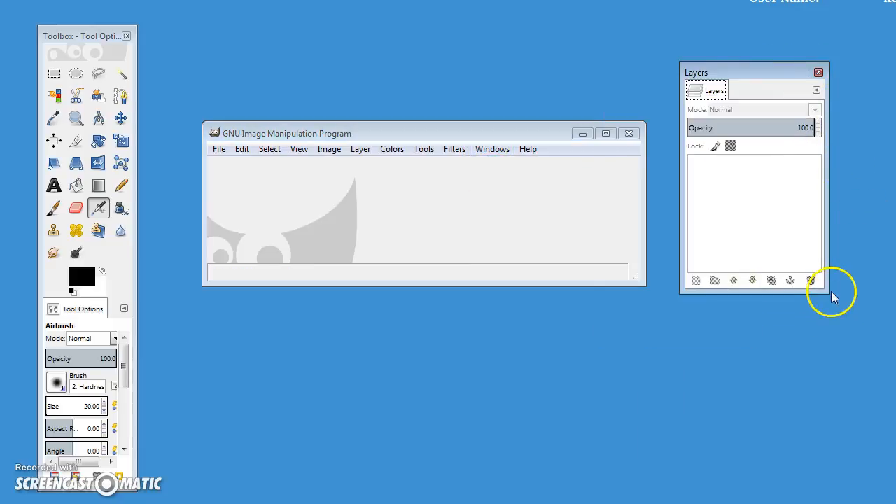
pyautogui.moveTo(831, 292); pyautogui.dragTo(867, 450)
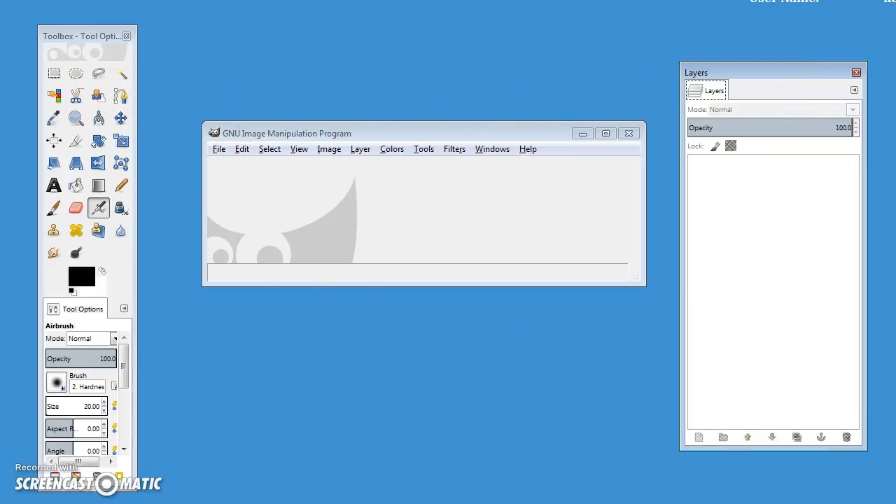
# Step: Bring the Images folder window on screen, enlarge its picture icons and browse through the pictures
pyautogui.moveTo(895, 112); pyautogui.dragTo(370, 34)
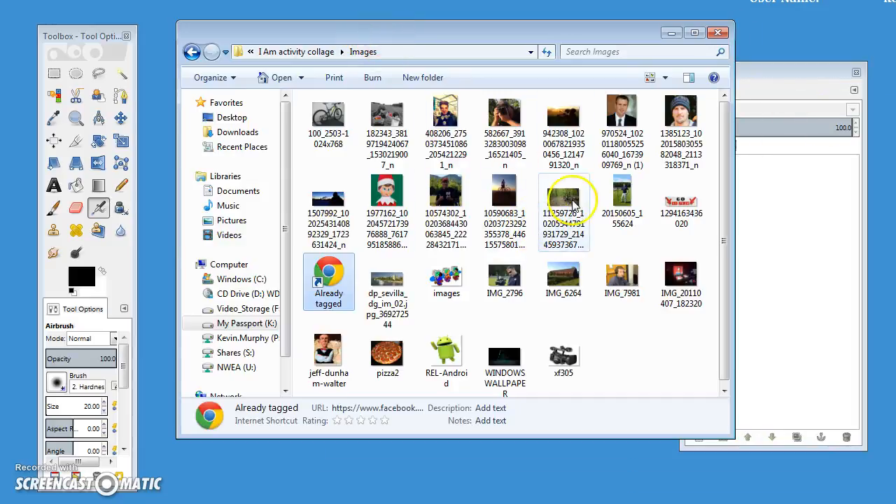
pyautogui.click(668, 81)
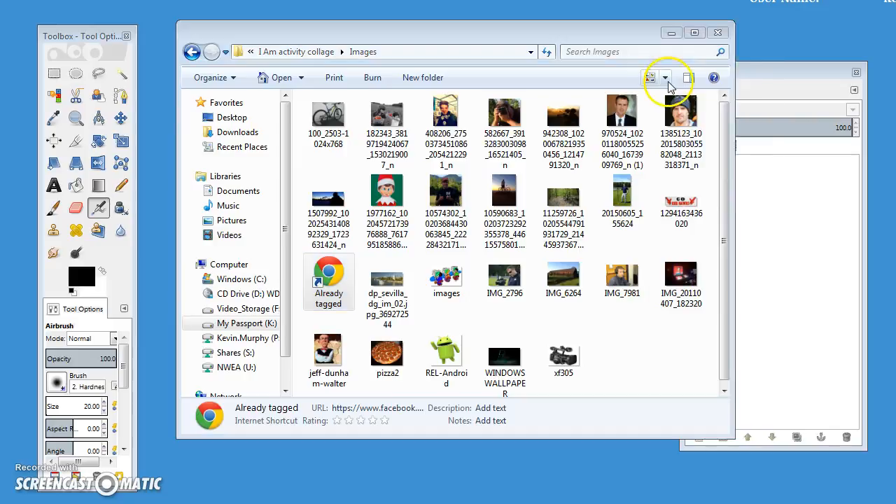
pyautogui.click(693, 61)
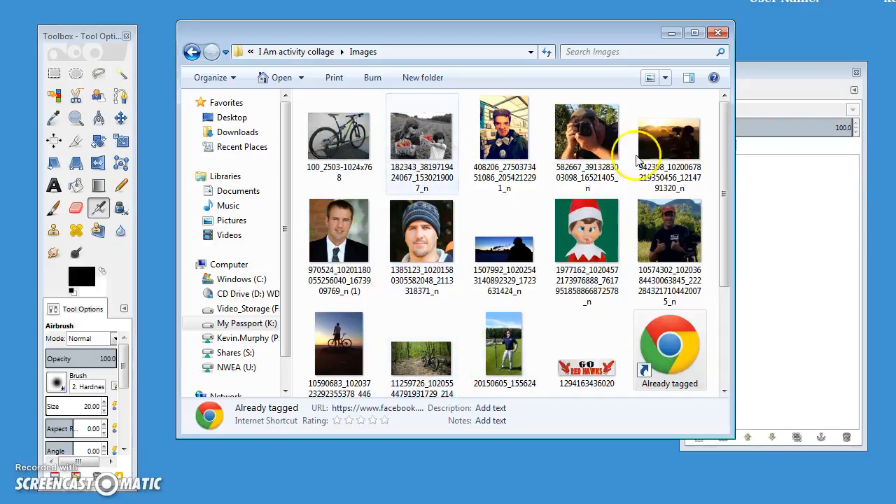
pyautogui.moveTo(731, 164); pyautogui.dragTo(724, 280)
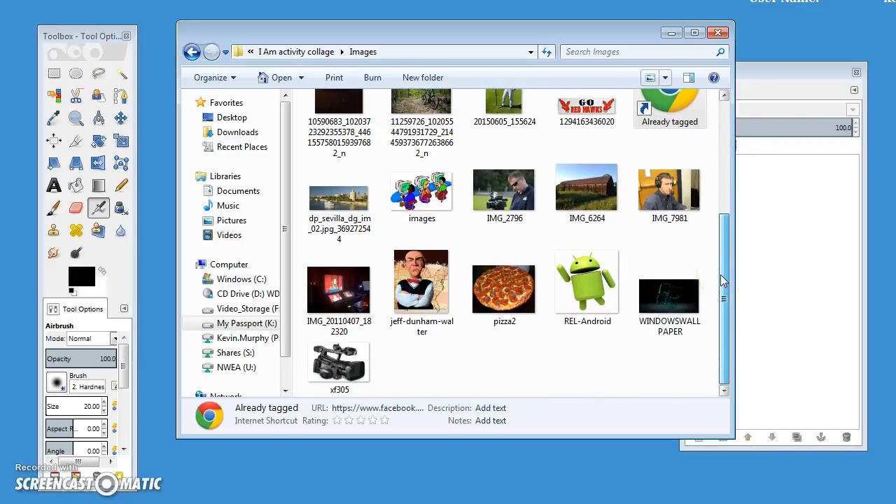
# Step: Move the Images folder window aside, partly off screen, so the GIMP image window is uncovered
pyautogui.moveTo(599, 28); pyautogui.dragTo(716, 68)
pyautogui.moveTo(710, 66); pyautogui.dragTo(480, 61)
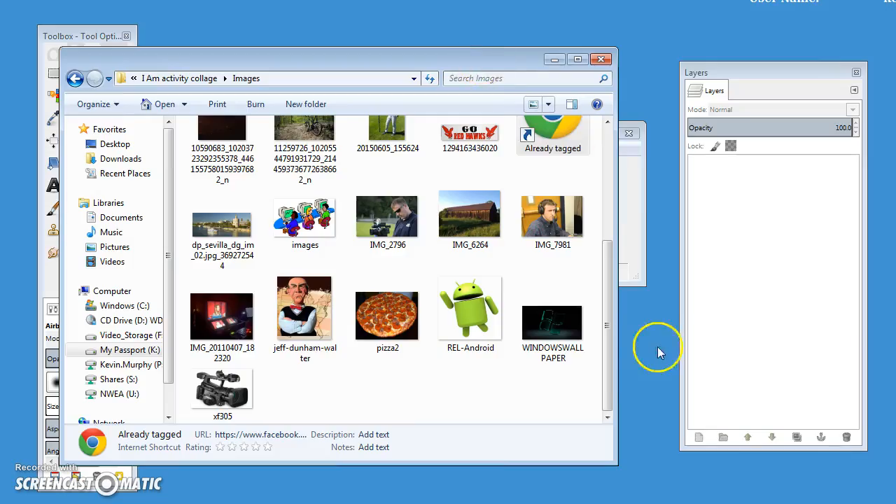
pyautogui.moveTo(455, 31); pyautogui.dragTo(895, 36)
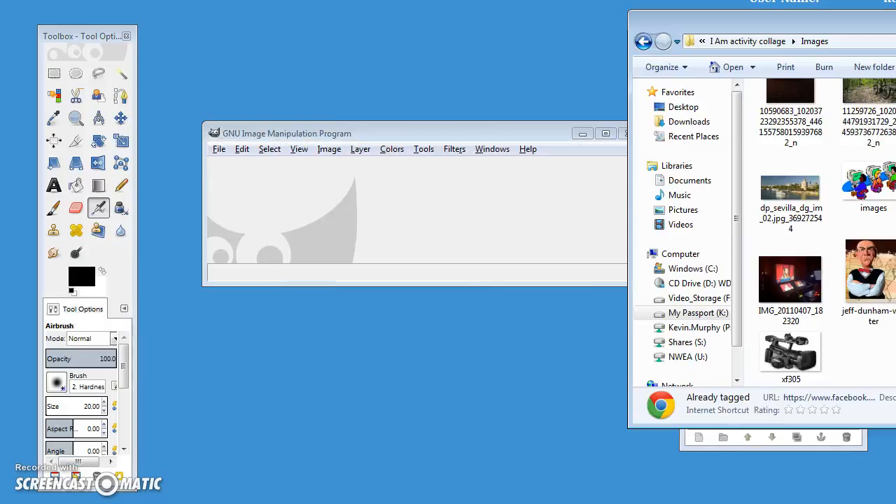
# Step: Create a new image 11 inches wide and 8.5 inches high
pyautogui.click(219, 149)
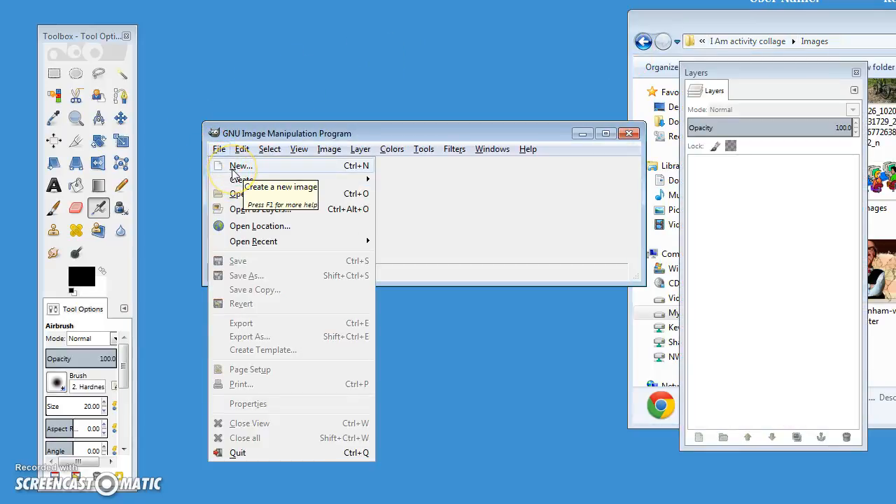
pyautogui.click(233, 170)
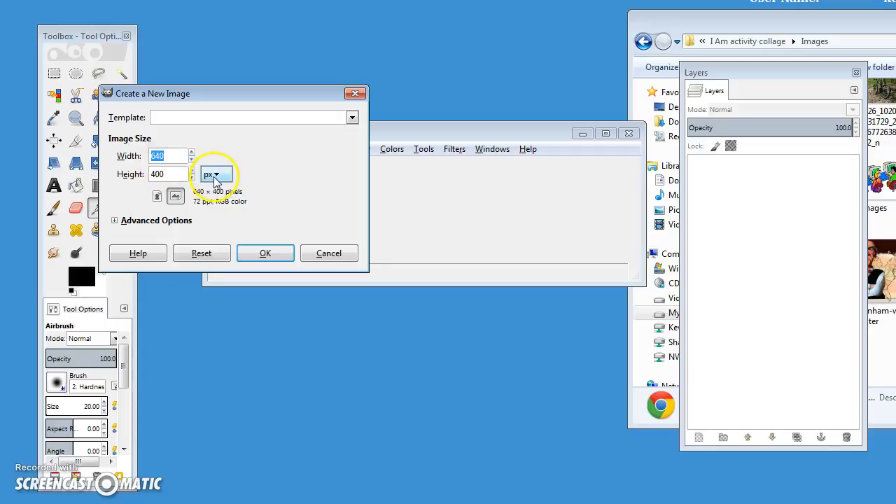
pyautogui.click(214, 176)
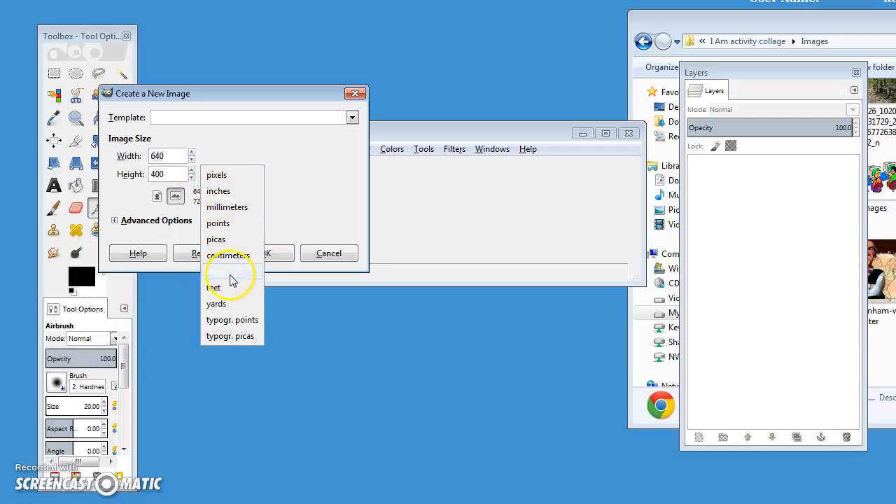
pyautogui.click(228, 192)
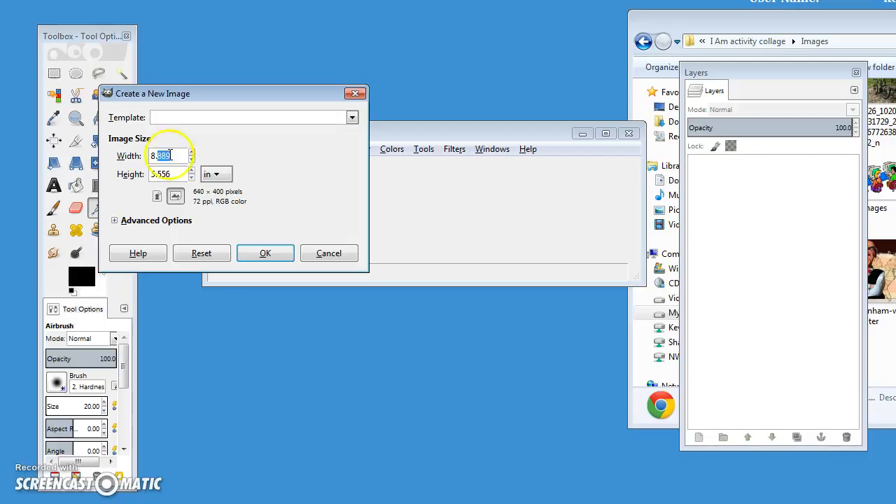
pyautogui.write('11')
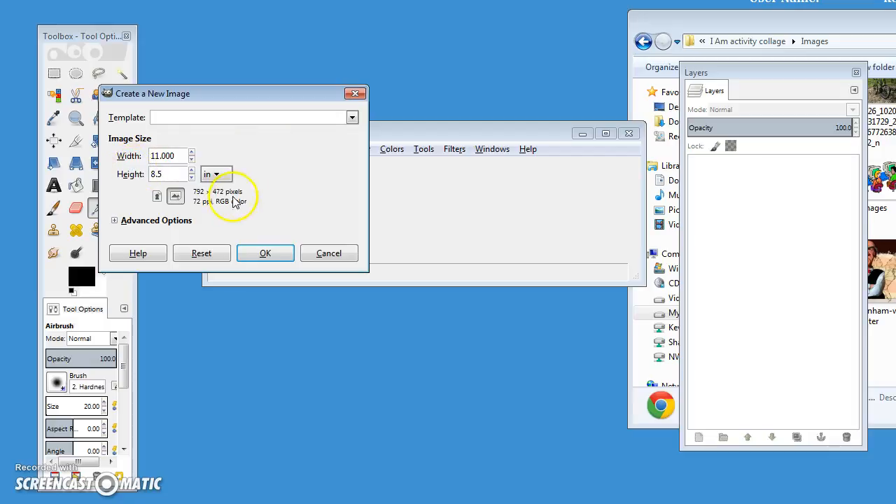
pyautogui.click(184, 221)
pyautogui.write('8.5')
pyautogui.click(263, 379)
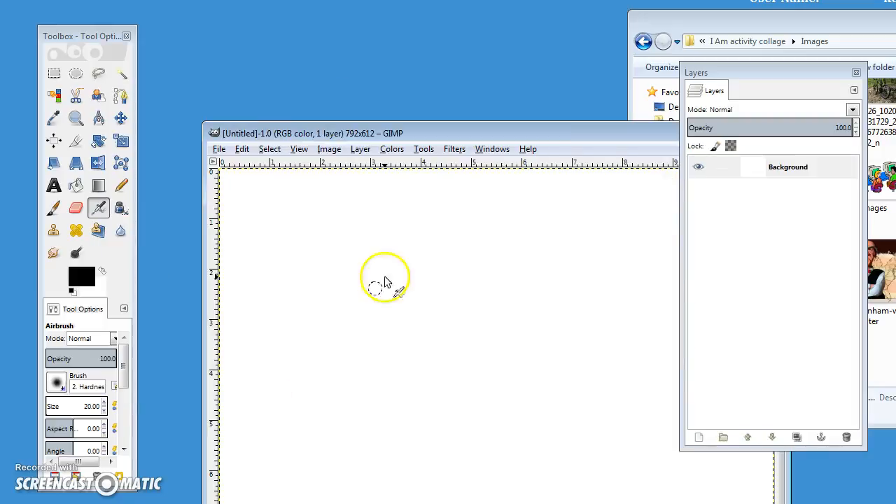
# Step: Reposition the new image window and zoom to 50% to show the whole canvas
pyautogui.moveTo(436, 134); pyautogui.dragTo(340, 44)
pyautogui.moveTo(401, 42); pyautogui.dragTo(408, 168)
pyautogui.moveTo(469, 184); pyautogui.dragTo(446, 67)
pyautogui.keyDown('ctrl'); pyautogui.scroll(-3, 478, 214); pyautogui.keyUp('ctrl')
pyautogui.keyDown('ctrl'); pyautogui.scroll(2, 478, 214); pyautogui.keyUp('ctrl')
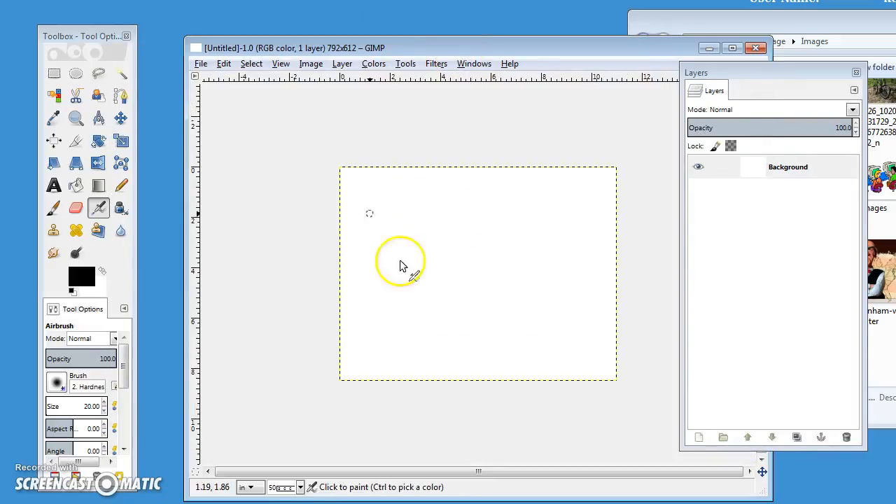
pyautogui.keyDown('ctrl'); pyautogui.scroll(2, 563, 257); pyautogui.keyUp('ctrl')
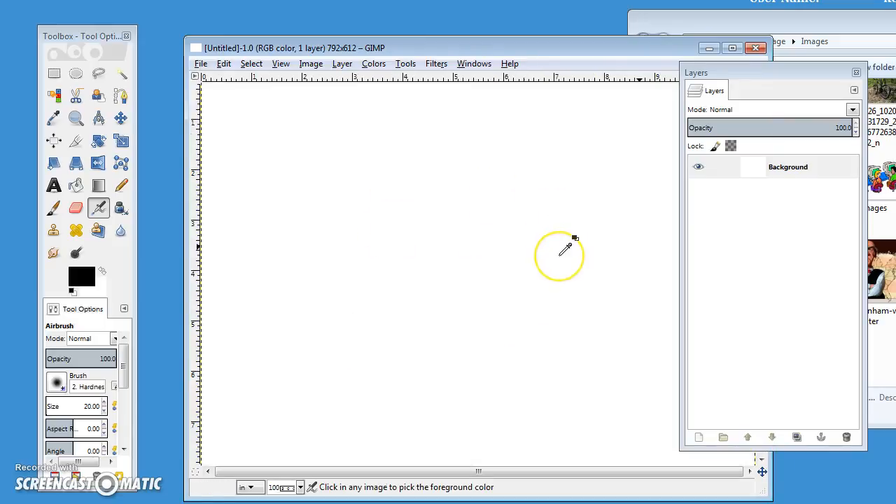
pyautogui.keyDown('ctrl'); pyautogui.scroll(-3, 562, 255); pyautogui.keyUp('ctrl')
pyautogui.keyDown('ctrl'); pyautogui.scroll(1, 563, 252); pyautogui.keyUp('ctrl')
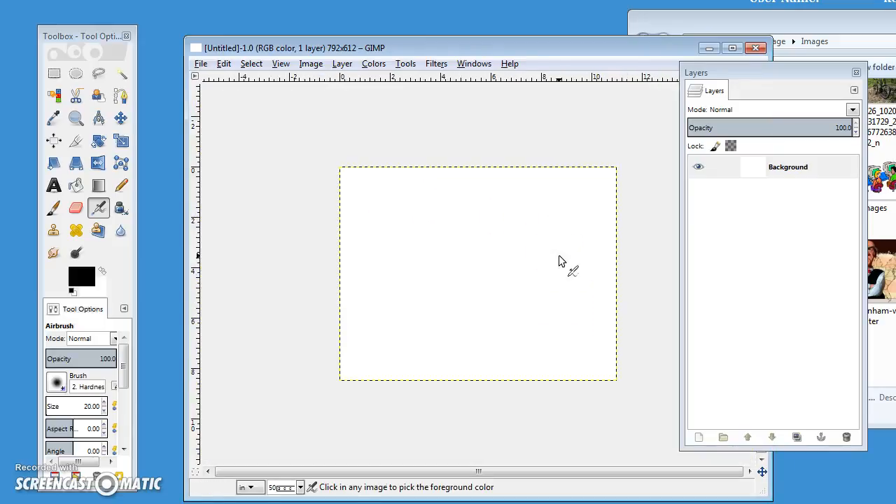
# Step: Add the dp_sevilla picture from the Images folder as a layer and move it to the canvas's lower-right corner
pyautogui.moveTo(575, 48); pyautogui.dragTo(515, 39)
pyautogui.moveTo(760, 27); pyautogui.dragTo(895, 32)
pyautogui.moveTo(739, 74); pyautogui.dragTo(751, 75)
pyautogui.moveTo(895, 49); pyautogui.dragTo(895, 68)
pyautogui.moveTo(714, 249); pyautogui.dragTo(434, 310)
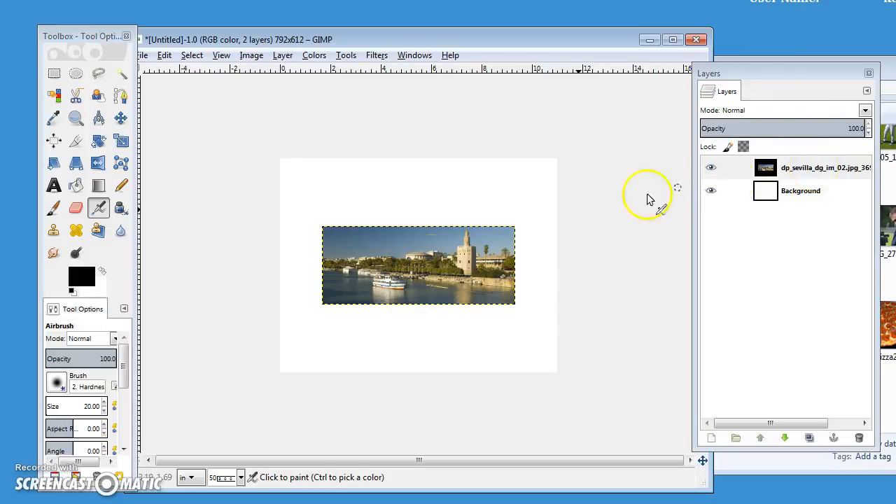
pyautogui.click(120, 117)
pyautogui.moveTo(344, 250); pyautogui.dragTo(482, 344)
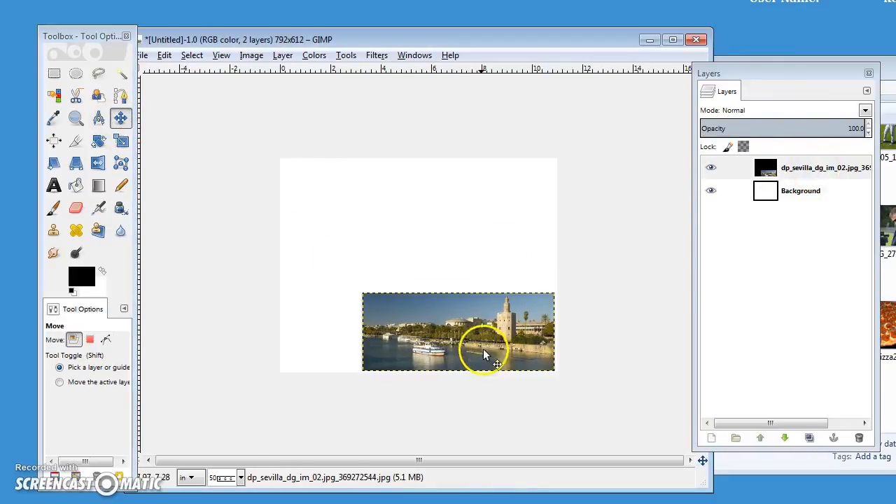
pyautogui.click(895, 94)
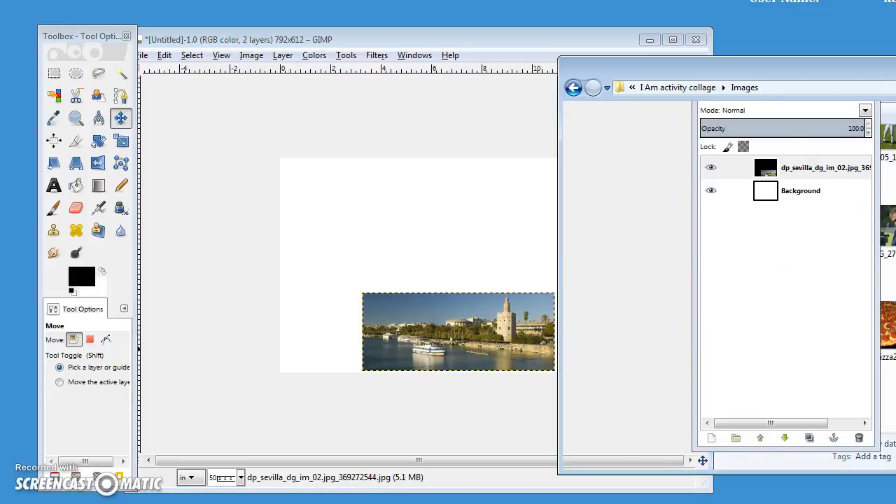
pyautogui.moveTo(895, 136); pyautogui.dragTo(486, 217)
pyautogui.moveTo(414, 267); pyautogui.dragTo(339, 298)
# Step: Add the barn picture IMG_6264 from the Images folder as a layer, select it, and shift the image window clear of the toolbox
pyautogui.moveTo(895, 228); pyautogui.dragTo(525, 216)
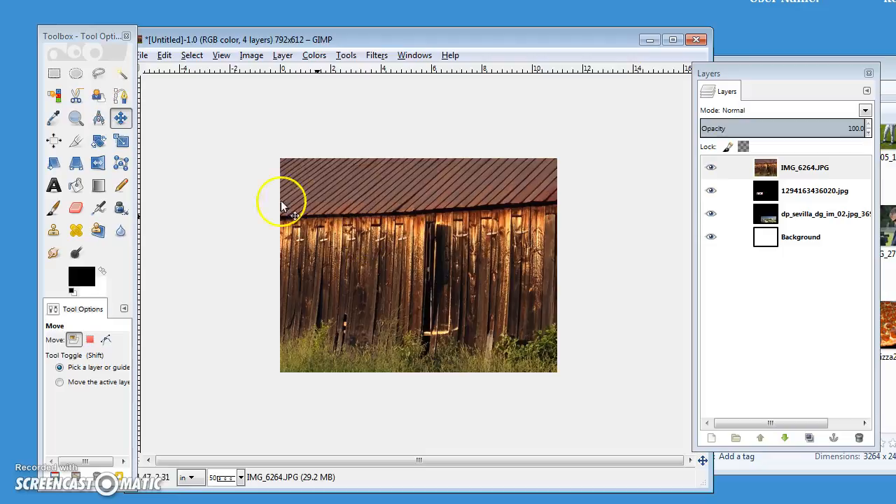
pyautogui.click(760, 168)
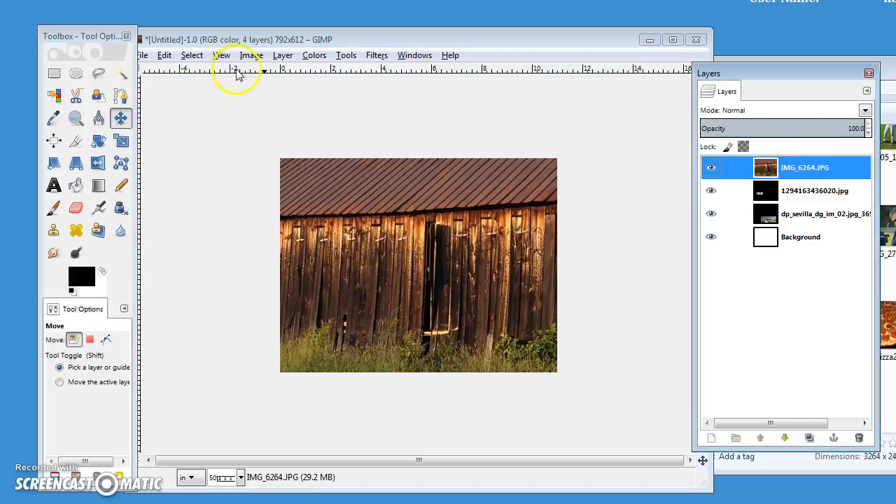
pyautogui.moveTo(219, 30); pyautogui.dragTo(258, 23)
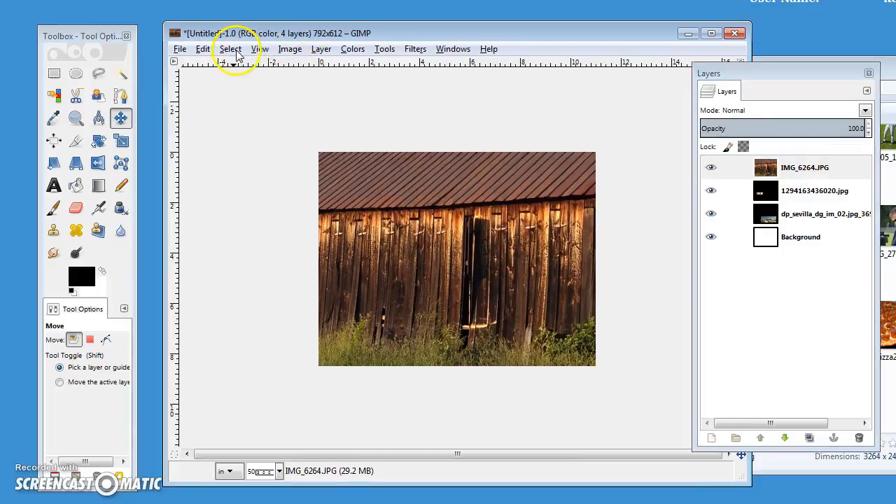
pyautogui.click(236, 53)
pyautogui.moveTo(283, 55)
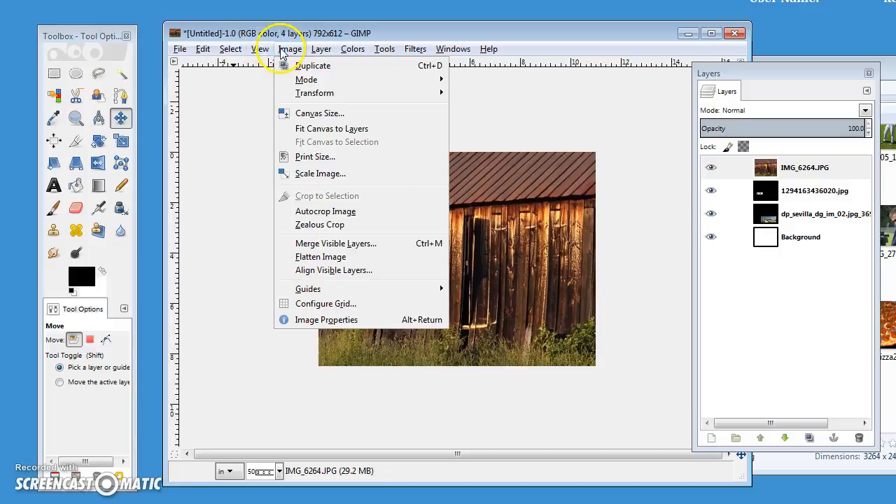
pyautogui.moveTo(318, 95)
pyautogui.click(200, 155)
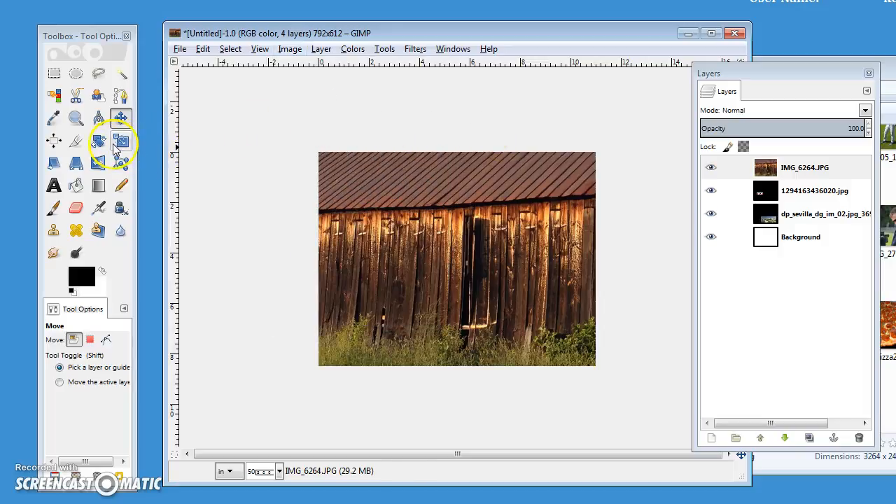
# Step: Scale the barn layer IMG_6264 down to 7.264 × 5.444 in
pyautogui.click(121, 142)
pyautogui.click(473, 283)
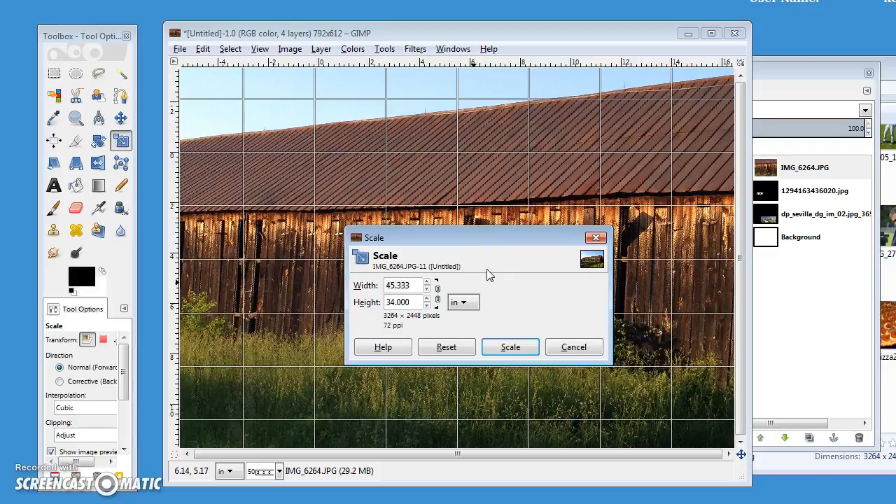
pyautogui.scroll(-4, 566, 172)
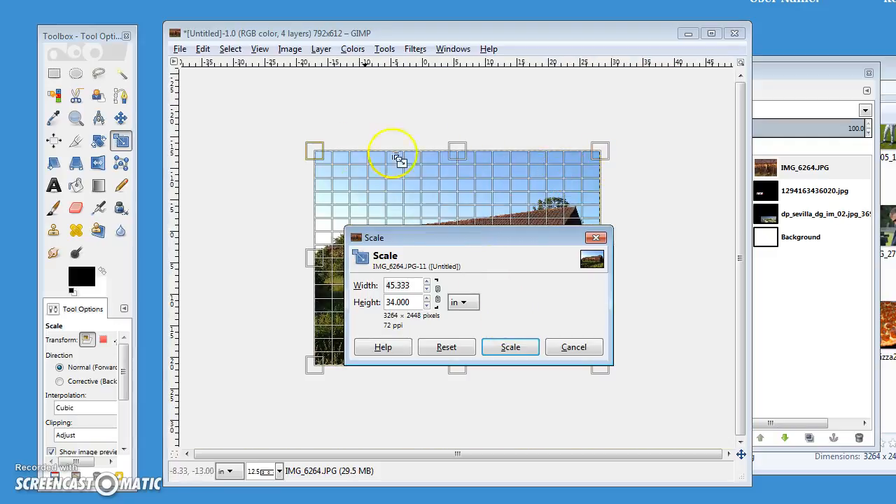
pyautogui.moveTo(574, 238); pyautogui.dragTo(718, 250)
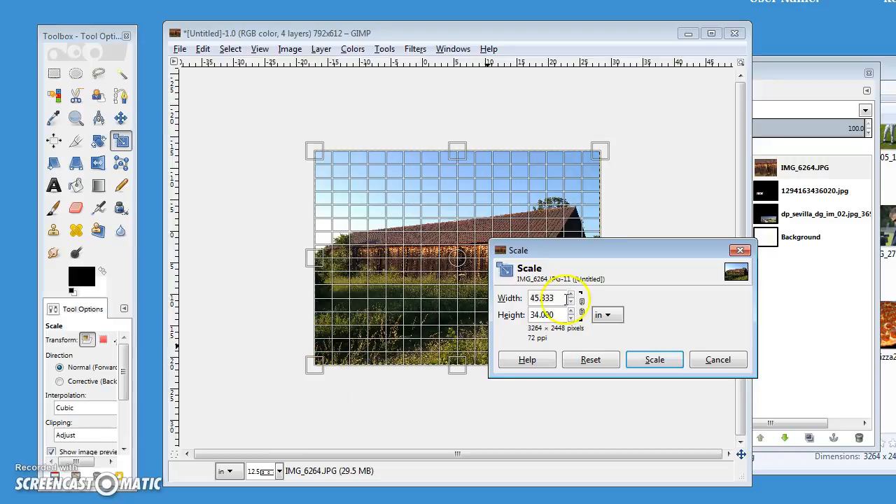
pyautogui.moveTo(318, 367); pyautogui.dragTo(445, 260)
pyautogui.click(654, 359)
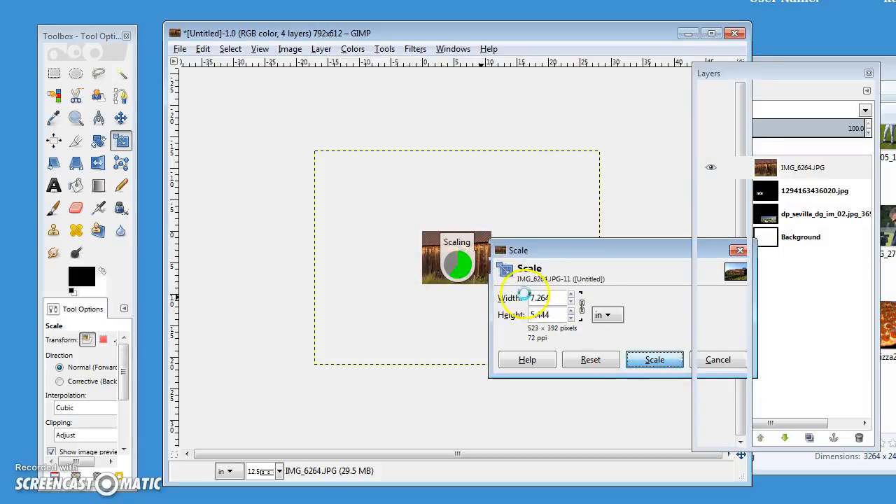
pyautogui.scroll(4, 504, 273)
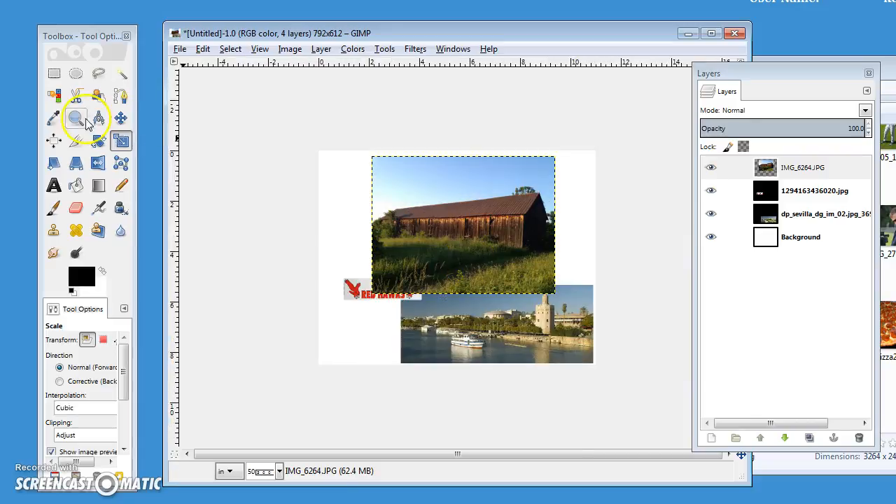
# Step: Move the barn picture to the canvas's upper-left corner and the Go Red Hawks logo to the barn's lower edge
pyautogui.click(120, 117)
pyautogui.moveTo(504, 243); pyautogui.dragTo(411, 227)
pyautogui.moveTo(393, 294); pyautogui.dragTo(409, 264)
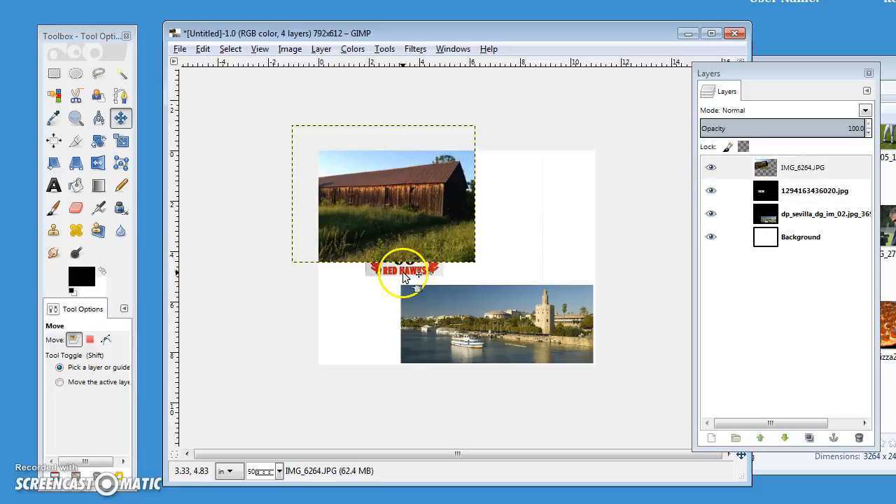
# Step: Raise the Go Red Hawks layer above the barn layer and shift the Sevilla picture up and left beneath the logo
pyautogui.moveTo(766, 201); pyautogui.dragTo(820, 168)
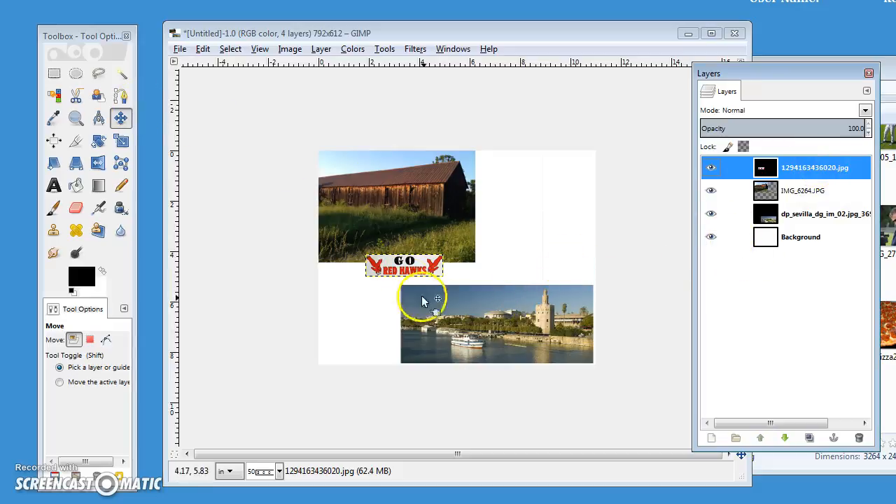
pyautogui.moveTo(495, 318); pyautogui.dragTo(433, 294)
pyautogui.moveTo(488, 318); pyautogui.dragTo(499, 315)
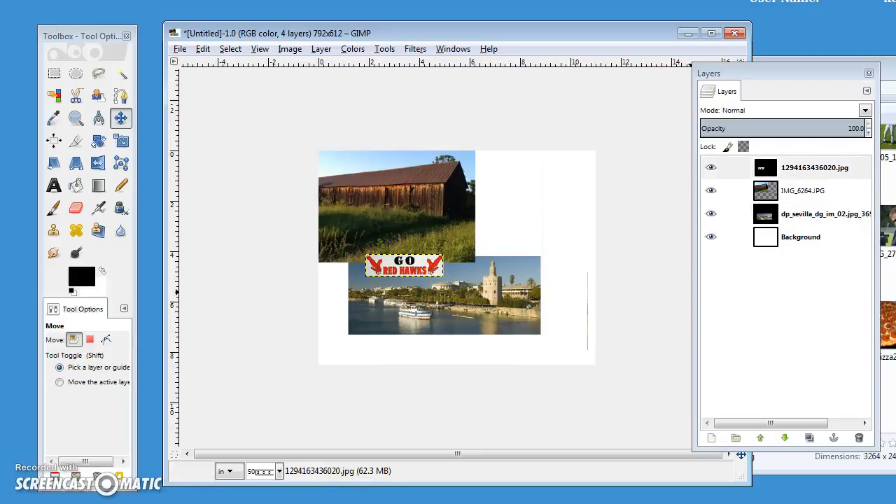
# Step: Add the REL-Android picture from the Images folder as a layer and move it over the barn and logo
pyautogui.moveTo(476, 251); pyautogui.dragTo(566, 249)
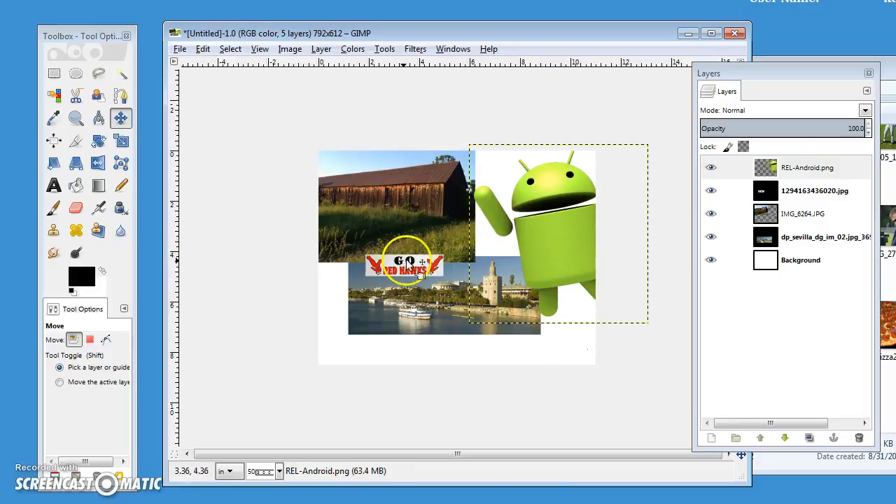
pyautogui.moveTo(562, 234); pyautogui.dragTo(424, 231)
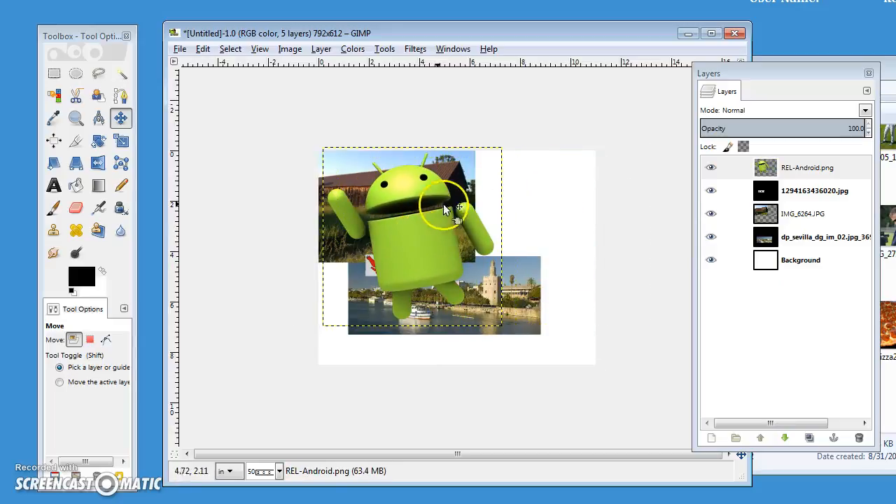
# Step: Scale the Android layer to 5.167 × 5.167 in and move it to the canvas's lower-left corner
pyautogui.click(120, 140)
pyautogui.click(358, 216)
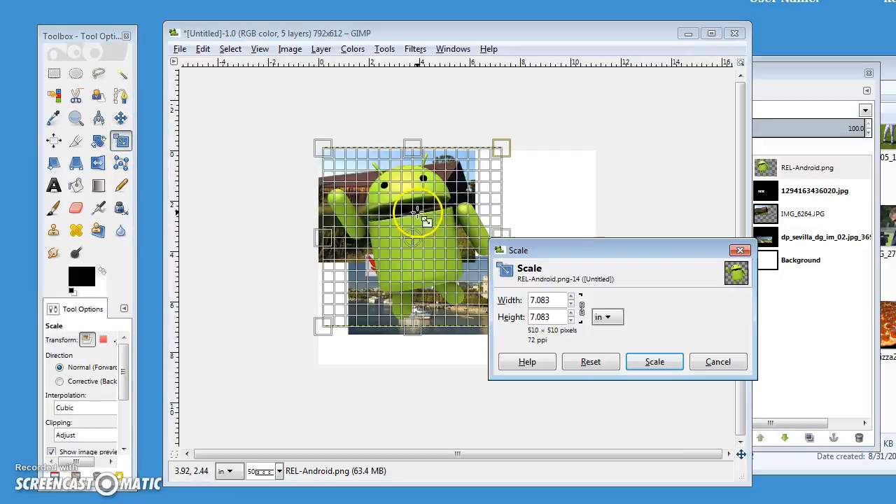
pyautogui.moveTo(336, 150); pyautogui.dragTo(362, 188)
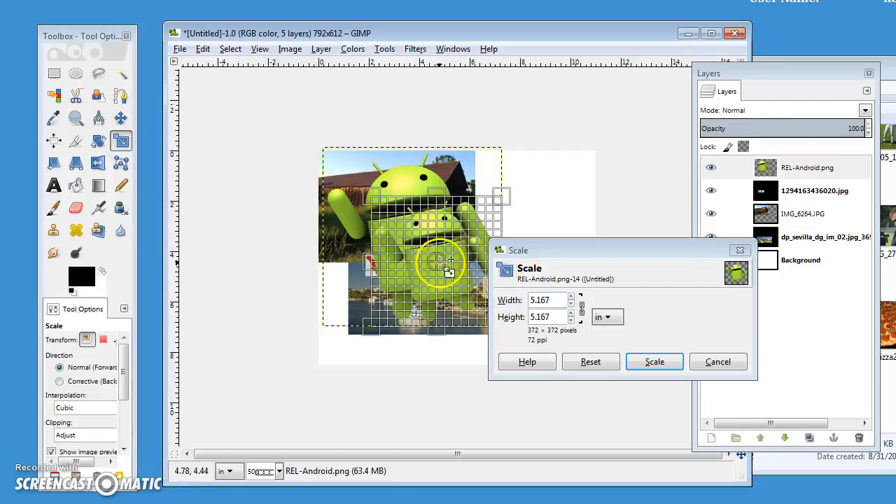
pyautogui.moveTo(444, 260); pyautogui.dragTo(478, 231)
pyautogui.click(661, 365)
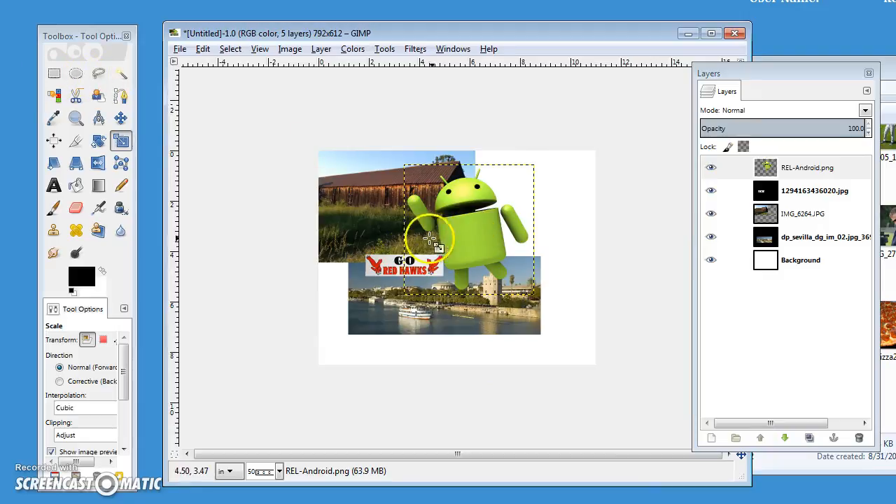
pyautogui.click(120, 120)
pyautogui.moveTo(468, 238); pyautogui.dragTo(356, 305)
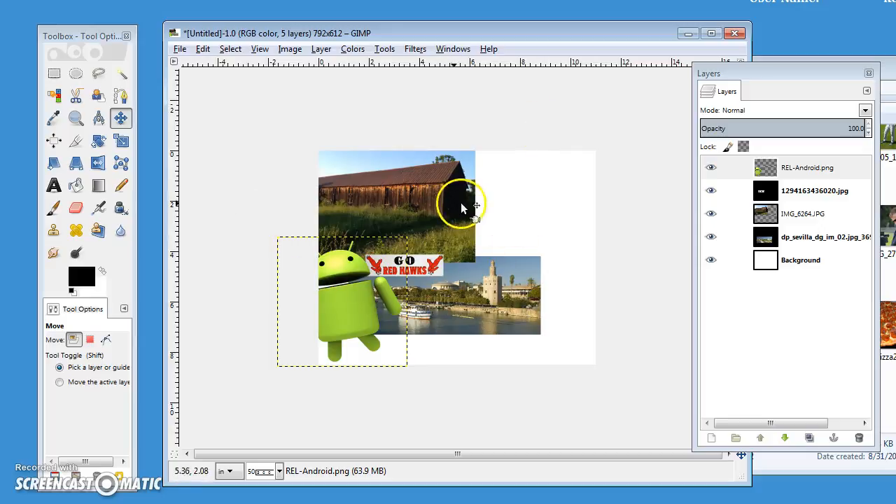
# Step: Select the barn layer IMG_6264 and check its layer options for adding an alpha channel
pyautogui.click(715, 214)
pyautogui.click(795, 224)
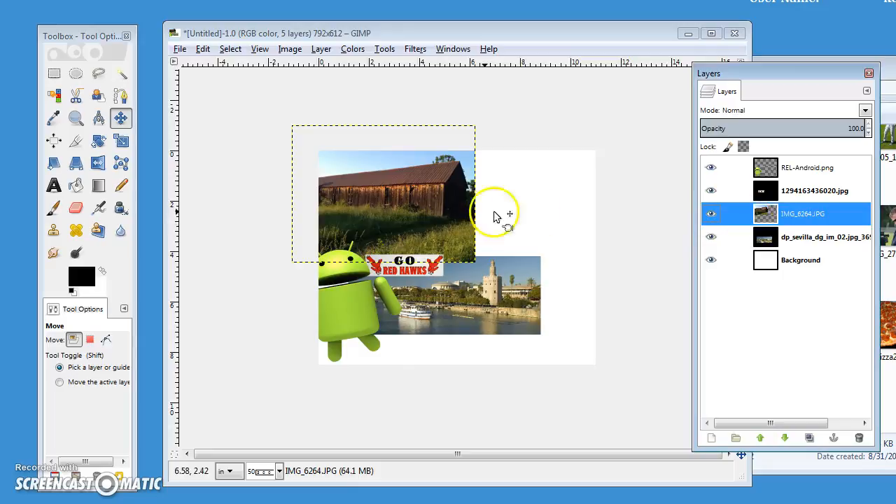
pyautogui.rightClick(806, 221)
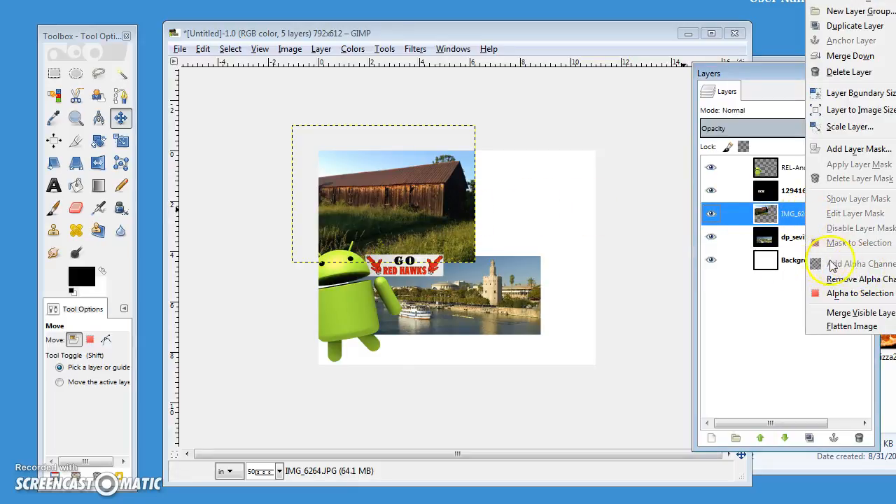
pyautogui.click(76, 212)
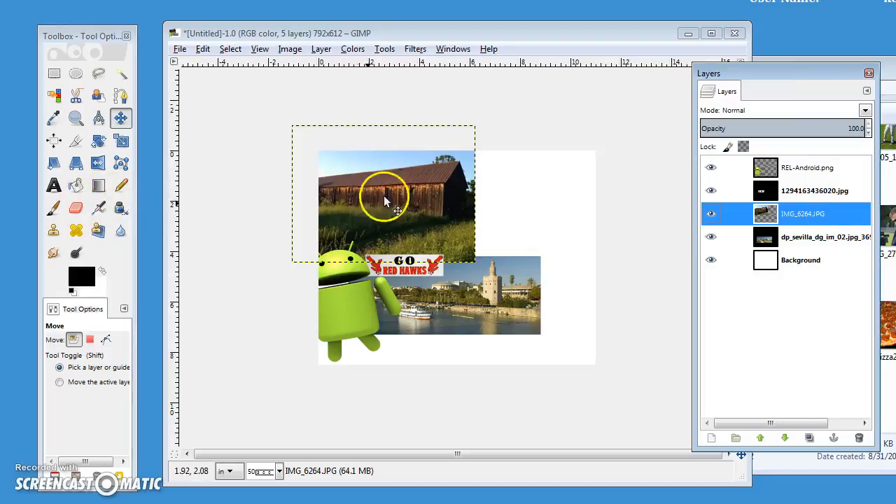
# Step: Soften the barn picture's top, right and lower-right edges with the Eraser at size 143.71, and nudge the layer slightly
pyautogui.click(75, 208)
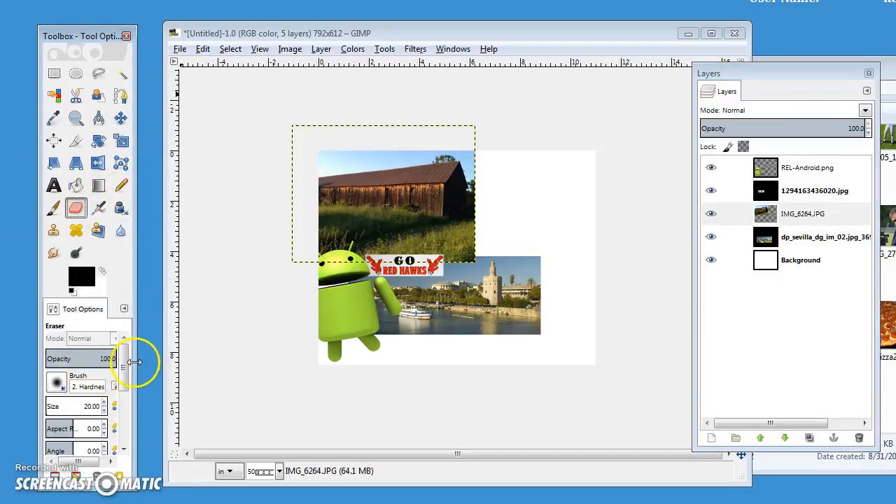
pyautogui.moveTo(135, 358); pyautogui.dragTo(180, 359)
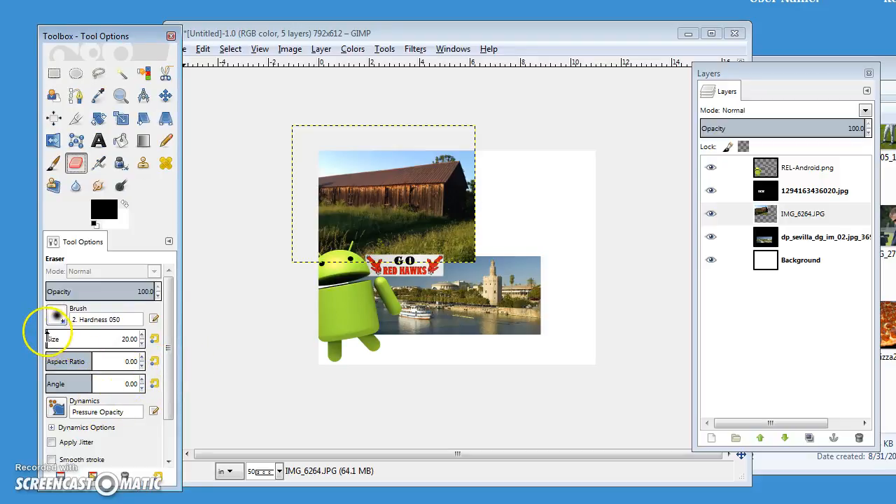
pyautogui.moveTo(51, 336); pyautogui.dragTo(59, 337)
pyautogui.moveTo(327, 167)
pyautogui.mouseDown()
pyautogui.moveTo(380, 142)
pyautogui.moveTo(463, 143)
pyautogui.moveTo(485, 170)
pyautogui.moveTo(488, 228)
pyautogui.moveTo(447, 266)
pyautogui.moveTo(489, 226)
pyautogui.moveTo(494, 170)
pyautogui.mouseUp()
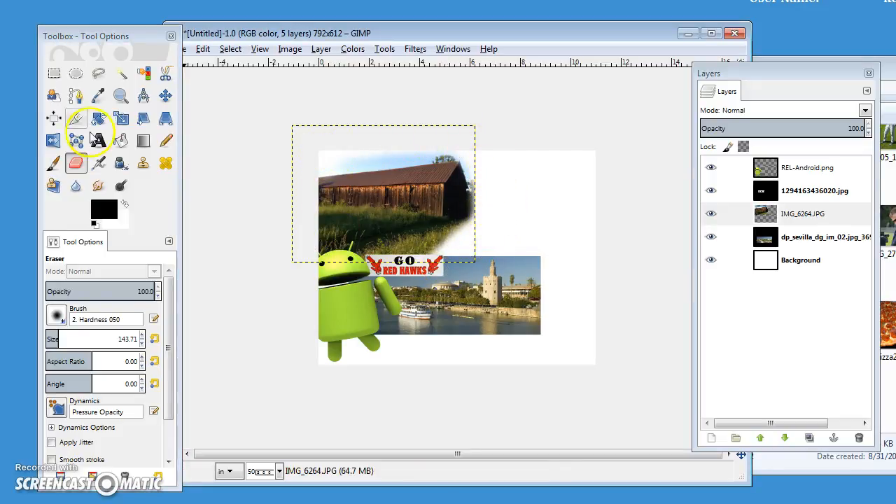
pyautogui.press('m')
pyautogui.moveTo(380, 201); pyautogui.dragTo(407, 201)
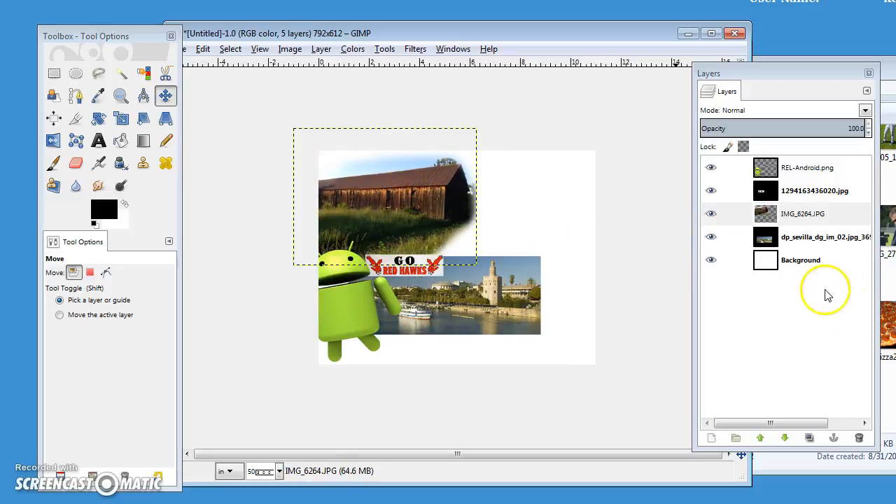
# Step: Add the pizza2 picture from the Images folder as a layer and place it over the middle of the canvas
pyautogui.click(890, 330)
pyautogui.moveTo(540, 247)
pyautogui.mouseDown()
pyautogui.moveTo(535, 224)
pyautogui.moveTo(524, 242)
pyautogui.mouseUp()
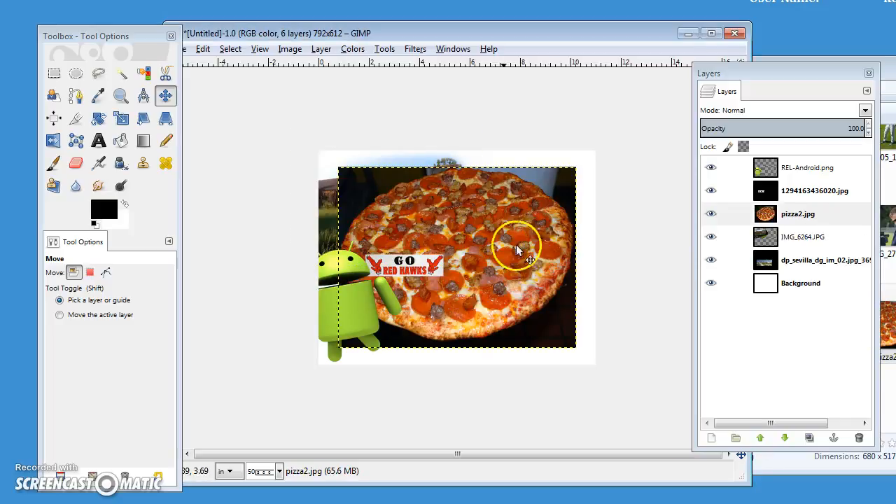
# Step: Scale the pizza layer to 4.333 × 3.292 in and move it over the right part of the Sevilla picture
pyautogui.click(122, 119)
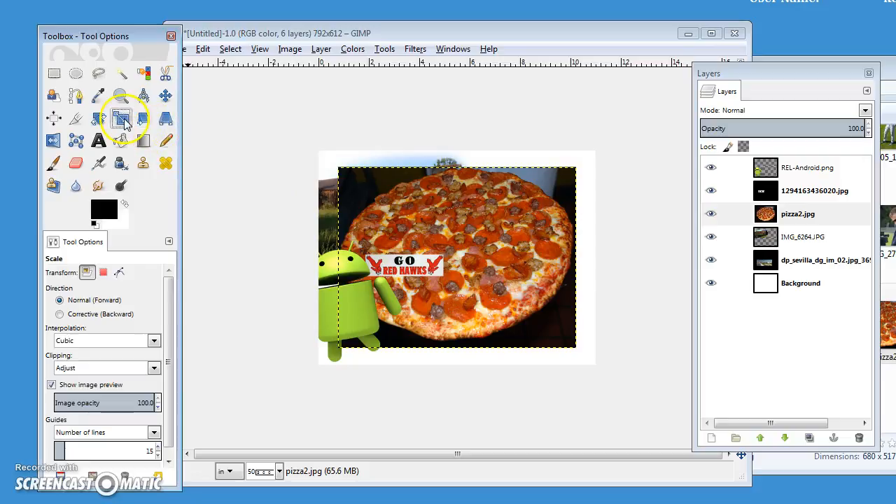
pyautogui.click(445, 240)
pyautogui.moveTo(331, 203); pyautogui.dragTo(461, 283)
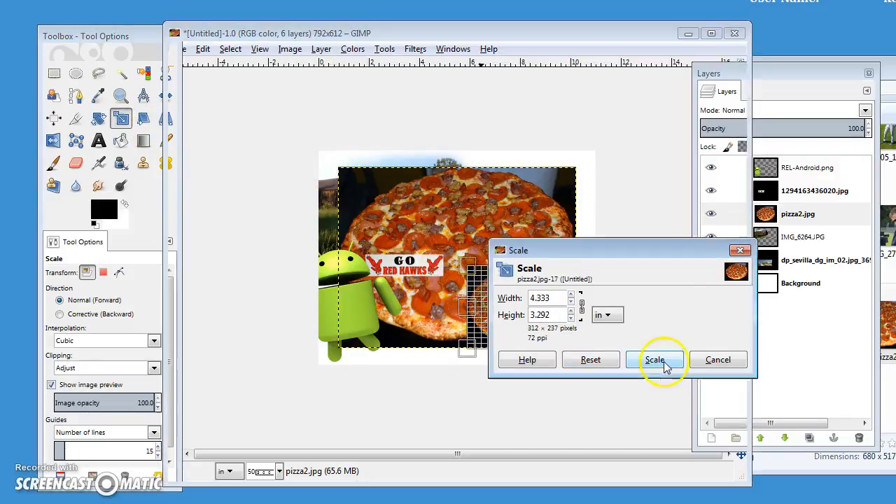
pyautogui.click(655, 359)
pyautogui.click(165, 95)
pyautogui.moveTo(506, 316); pyautogui.dragTo(527, 285)
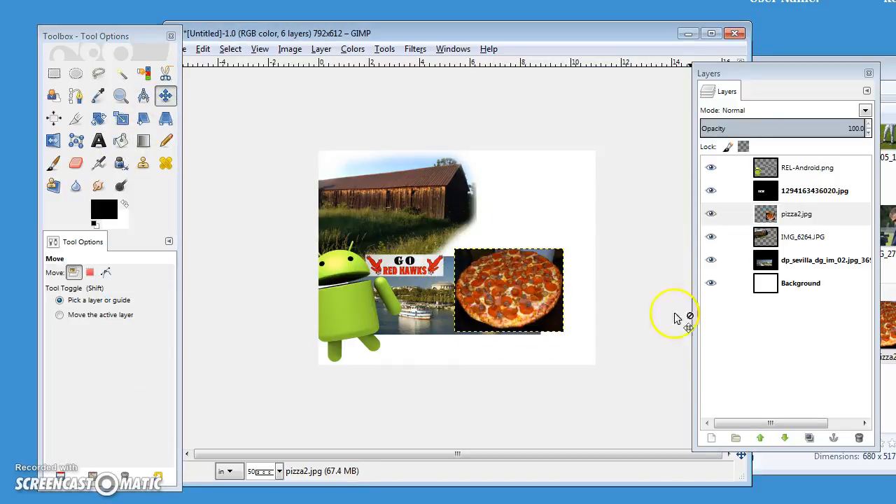
# Step: Check the pizza layer's alpha channel option and add an alpha channel to the Go Red Hawks and Sevilla layers
pyautogui.rightClick(806, 218)
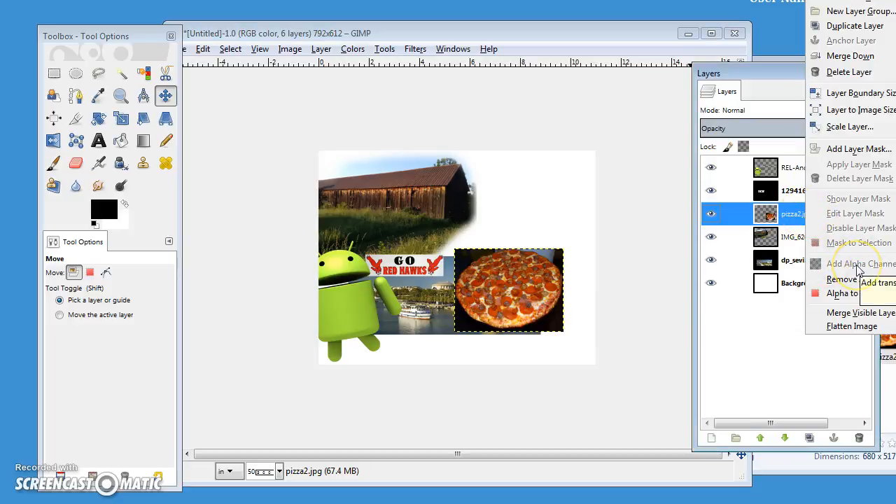
pyautogui.click(789, 216)
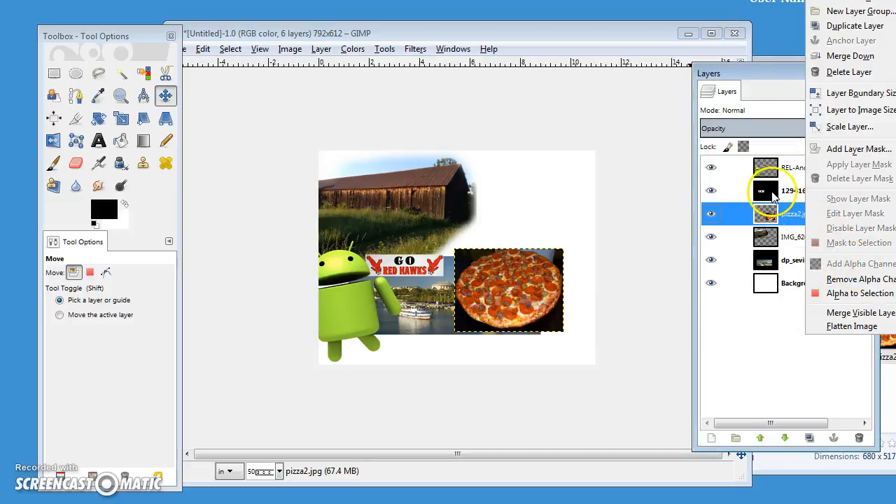
pyautogui.click(741, 192)
pyautogui.click(769, 192)
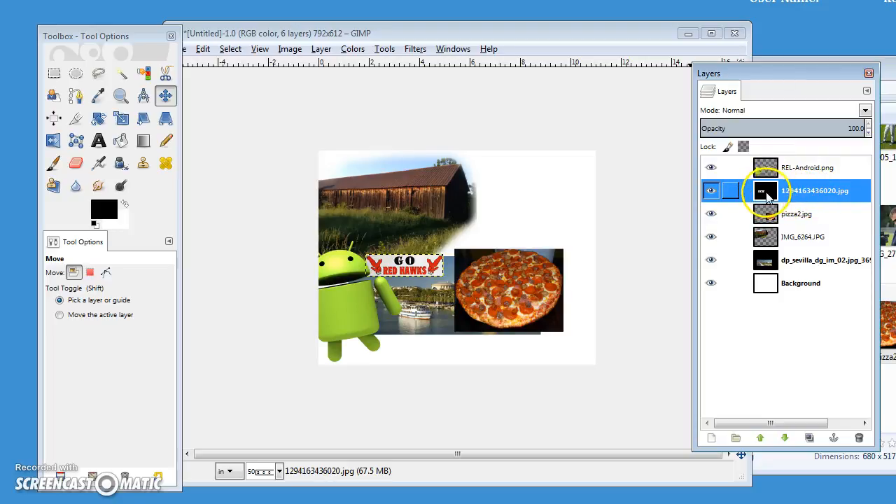
pyautogui.rightClick(789, 193)
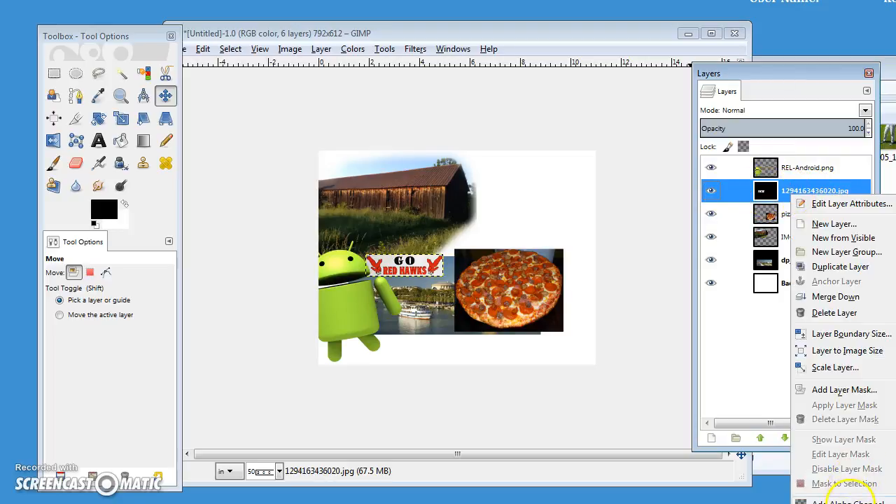
pyautogui.click(851, 502)
pyautogui.rightClick(799, 264)
pyautogui.click(826, 265)
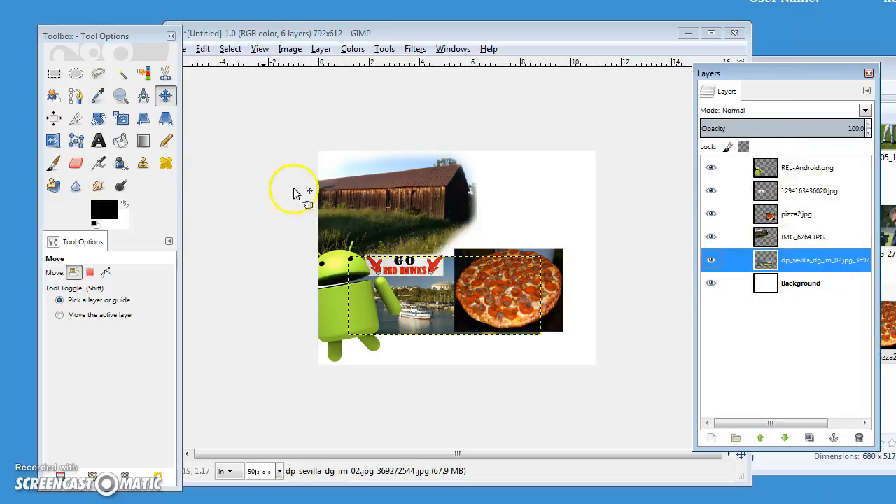
# Step: Erase the dark background around the pizza on the pizza2 layer with the soft 143.71 Eraser brush
pyautogui.click(75, 162)
pyautogui.click(818, 214)
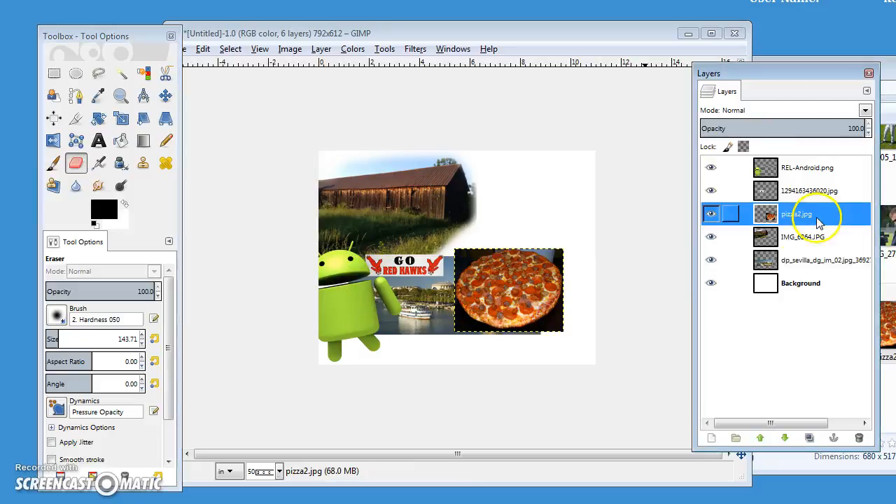
pyautogui.click(578, 332)
pyautogui.moveTo(528, 352)
pyautogui.mouseDown()
pyautogui.moveTo(567, 313)
pyautogui.moveTo(576, 279)
pyautogui.moveTo(564, 242)
pyautogui.mouseUp()
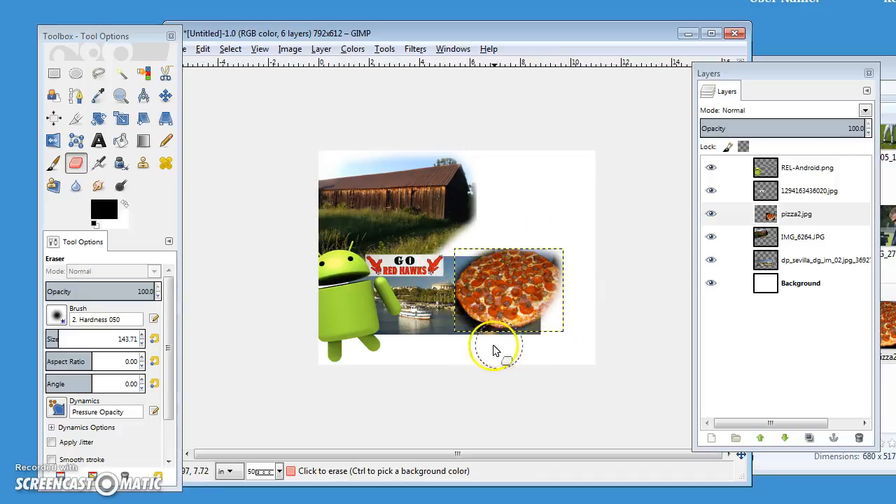
pyautogui.moveTo(442, 314)
pyautogui.mouseDown()
pyautogui.moveTo(530, 342)
pyautogui.moveTo(605, 310)
pyautogui.mouseUp()
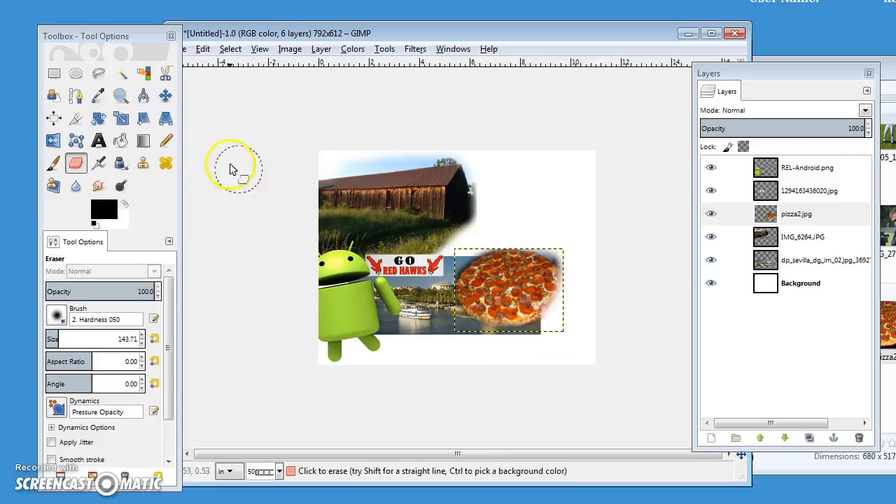
# Step: Move the pizza picture to the canvas's lower-right corner and bring the Images folder window to the front
pyautogui.click(165, 95)
pyautogui.moveTo(515, 290); pyautogui.dragTo(565, 341)
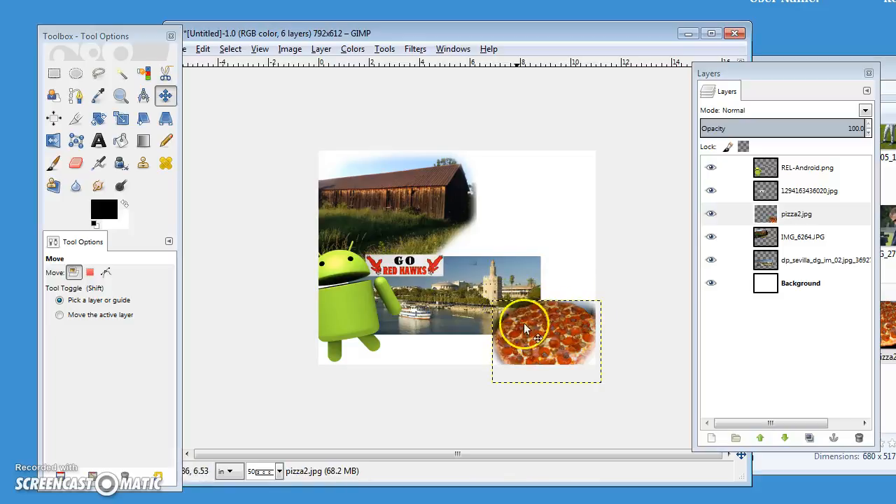
pyautogui.click(892, 70)
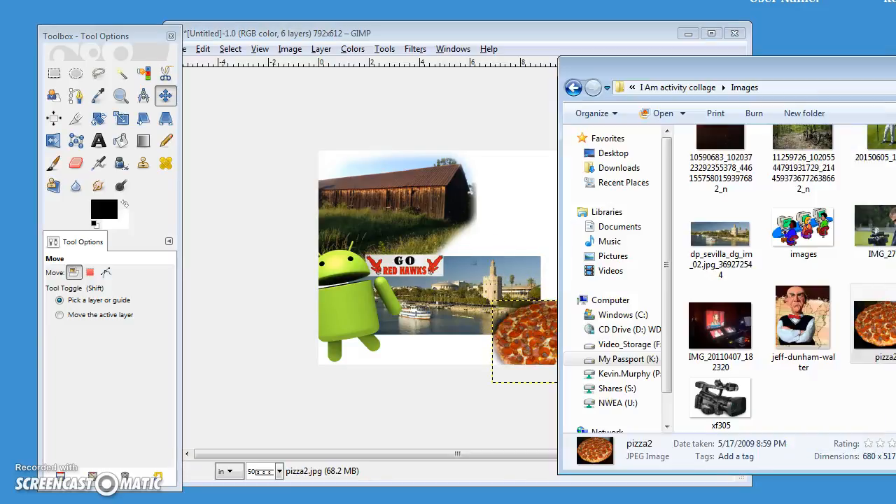
# Step: Add the IMG_2796 picture from the Images folder as a layer and scale it to 10.000 × 6.667 in
pyautogui.moveTo(875, 225); pyautogui.dragTo(540, 250)
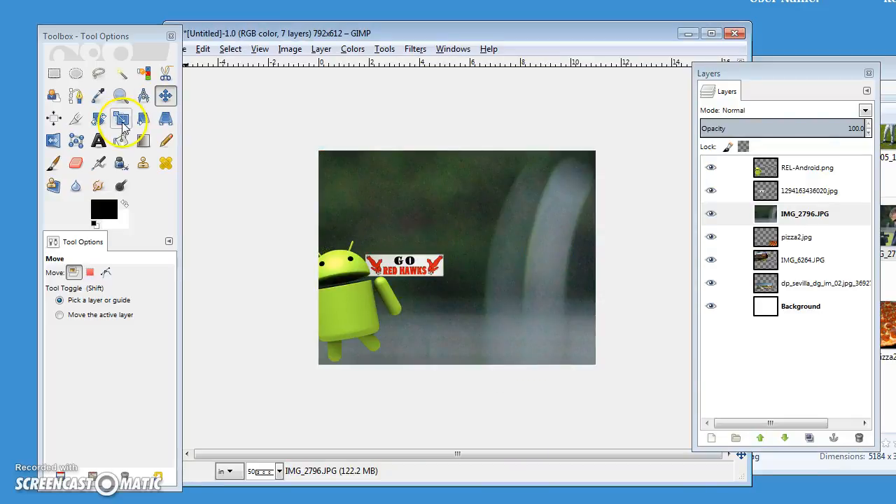
pyautogui.click(123, 125)
pyautogui.click(600, 296)
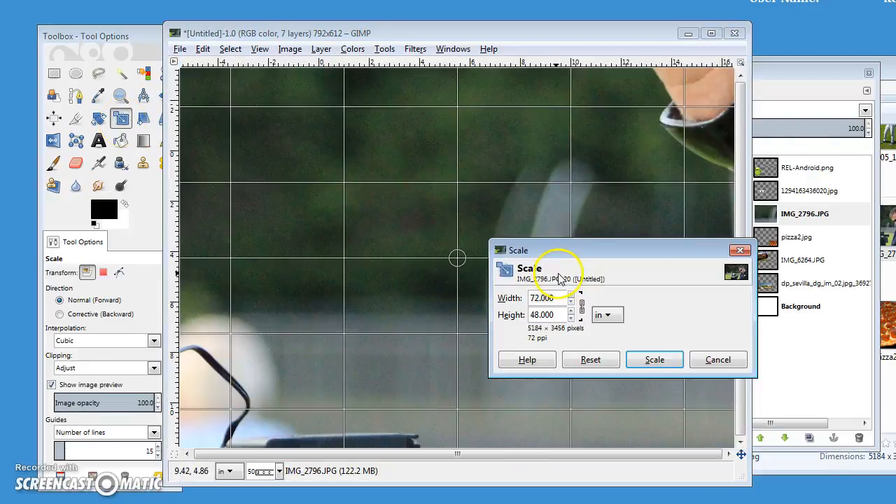
pyautogui.scroll(-6, 402, 233)
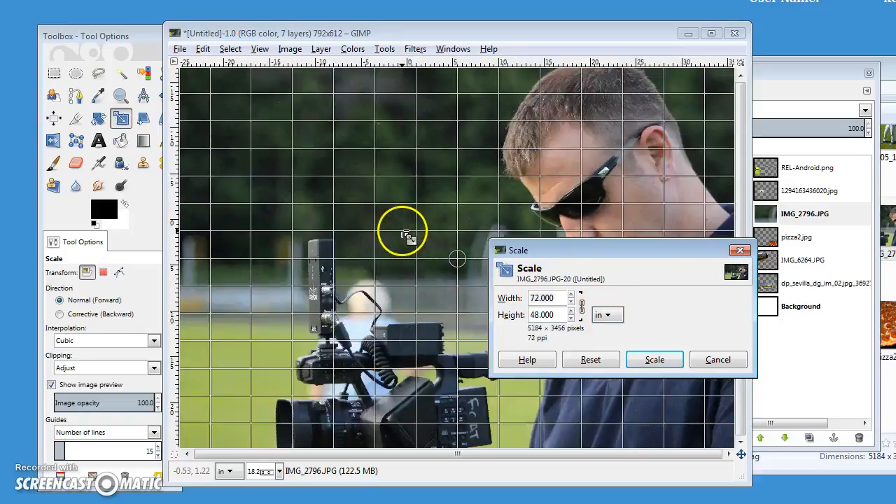
pyautogui.moveTo(345, 184); pyautogui.dragTo(456, 264)
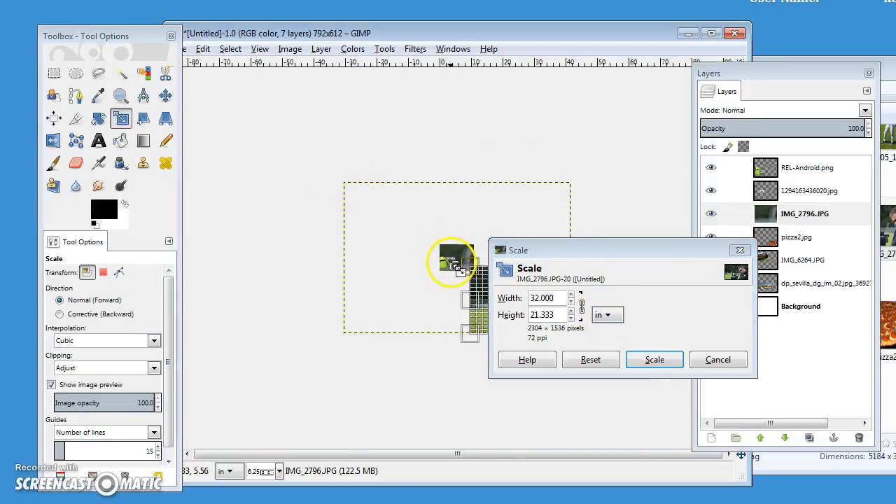
pyautogui.moveTo(566, 259); pyautogui.dragTo(668, 261)
pyautogui.moveTo(510, 301); pyautogui.dragTo(468, 272)
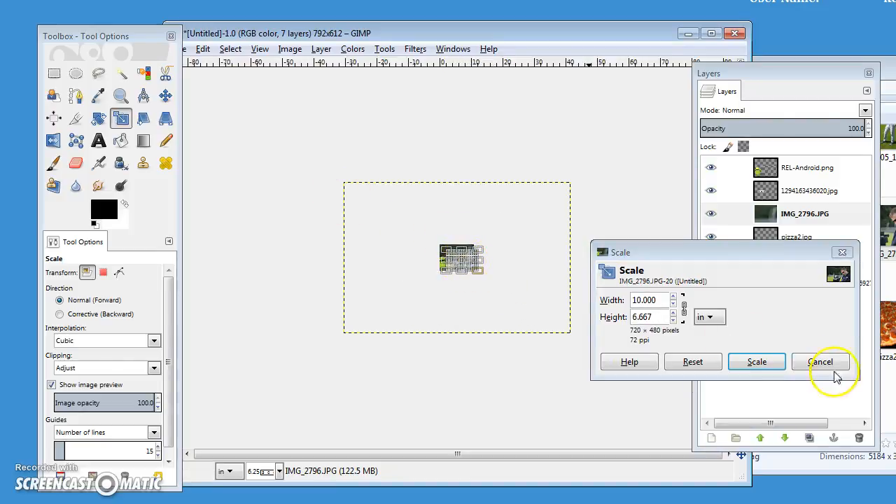
pyautogui.click(756, 361)
# Step: Scale the IMG_2796 layer down to 5.806 × 3.875 in and move it to the canvas's upper-right area beside the barn
pyautogui.scroll(5, 464, 260)
pyautogui.scroll(1, 454, 251)
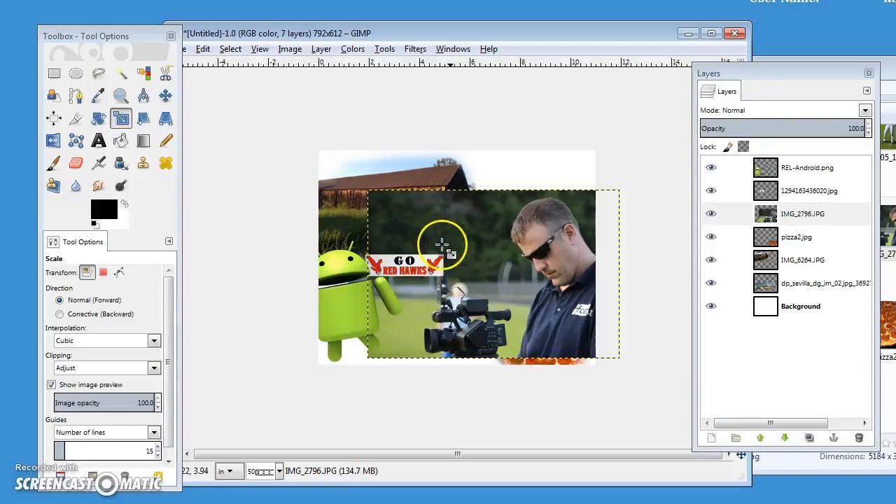
pyautogui.click(530, 310)
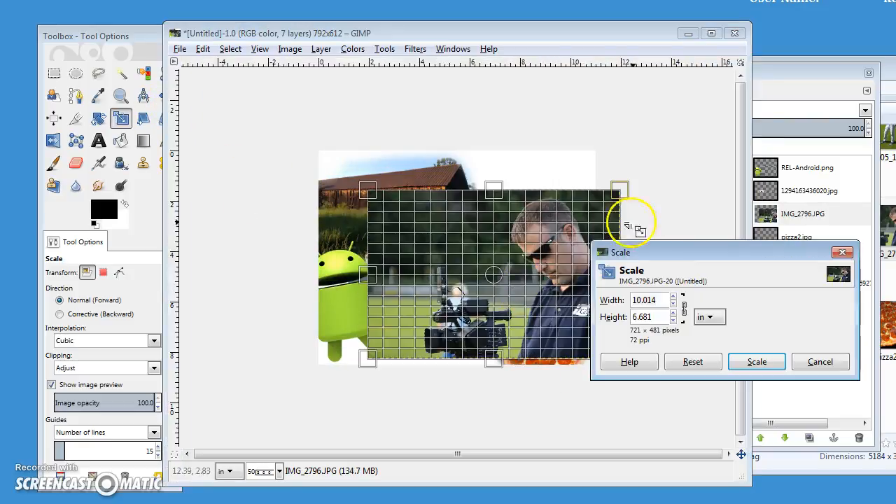
pyautogui.moveTo(620, 191); pyautogui.dragTo(540, 272)
pyautogui.click(749, 361)
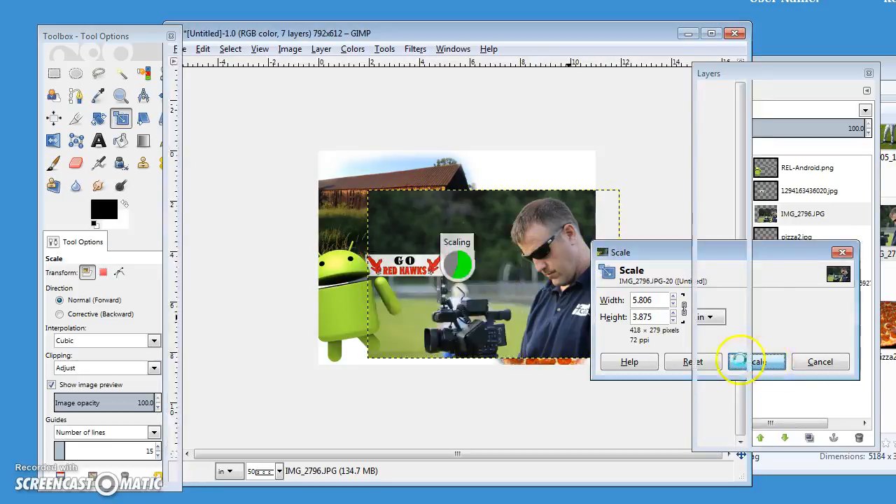
pyautogui.click(165, 96)
pyautogui.moveTo(434, 322); pyautogui.dragTo(510, 228)
# Step: Check the IMG_2796 layer's alpha channel option and erase the picture's left and upper edges with the soft 143.71 Eraser brush
pyautogui.click(76, 163)
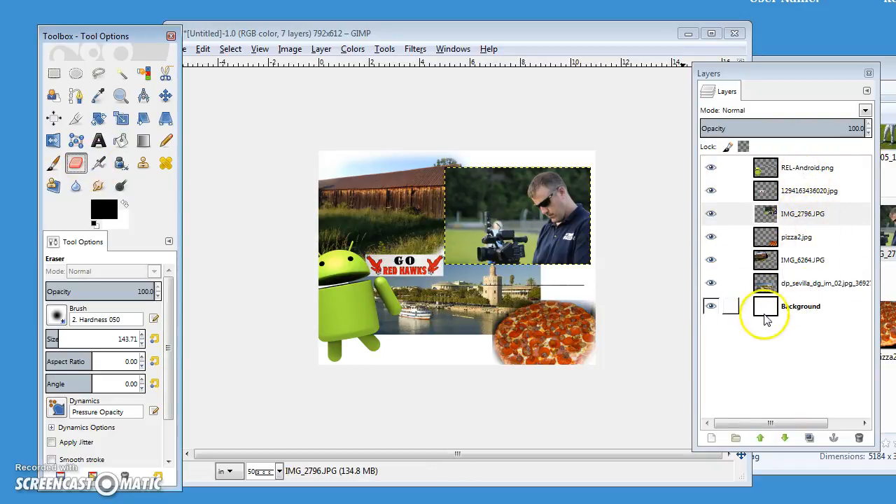
pyautogui.rightClick(766, 219)
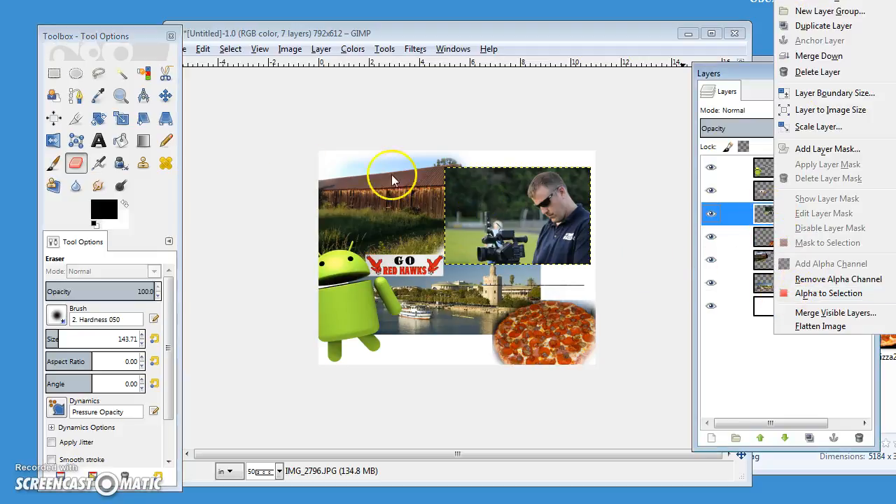
pyautogui.click(76, 168)
pyautogui.moveTo(500, 174)
pyautogui.mouseDown()
pyautogui.moveTo(455, 187)
pyautogui.moveTo(471, 179)
pyautogui.mouseUp()
pyautogui.moveTo(455, 222)
pyautogui.mouseDown()
pyautogui.moveTo(435, 257)
pyautogui.moveTo(450, 245)
pyautogui.mouseUp()
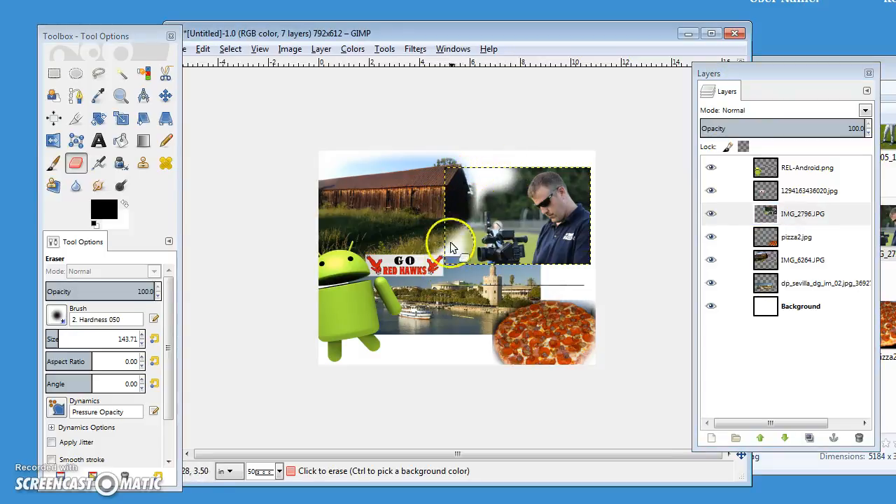
pyautogui.moveTo(507, 165)
pyautogui.mouseDown()
pyautogui.moveTo(564, 153)
pyautogui.moveTo(607, 171)
pyautogui.mouseUp()
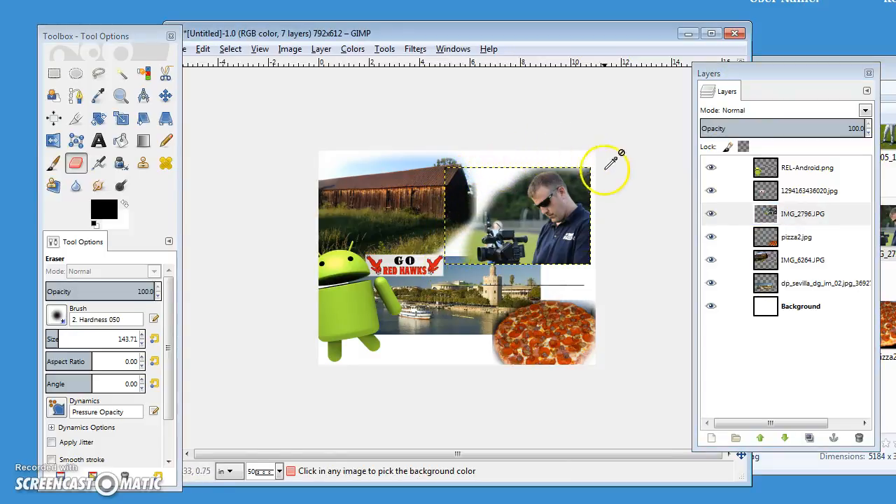
# Step: Reduce the Eraser size to 46.07, erase the background around the cameraman's head and above the camera, and undo the last stroke over his hair
pyautogui.keyDown('ctrl'); pyautogui.scroll(3, 511, 197); pyautogui.keyUp('ctrl')
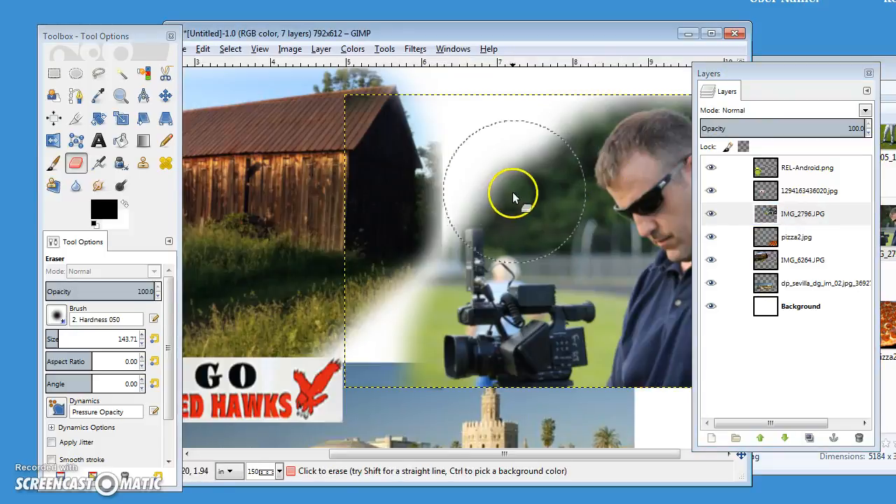
pyautogui.click(60, 338)
pyautogui.moveTo(53, 339); pyautogui.dragTo(49, 339)
pyautogui.moveTo(539, 200)
pyautogui.mouseDown()
pyautogui.moveTo(508, 193)
pyautogui.moveTo(561, 239)
pyautogui.moveTo(612, 266)
pyautogui.moveTo(591, 247)
pyautogui.moveTo(565, 152)
pyautogui.moveTo(584, 213)
pyautogui.moveTo(619, 253)
pyautogui.moveTo(559, 191)
pyautogui.moveTo(560, 131)
pyautogui.moveTo(543, 193)
pyautogui.moveTo(560, 224)
pyautogui.moveTo(508, 174)
pyautogui.moveTo(488, 198)
pyautogui.mouseUp()
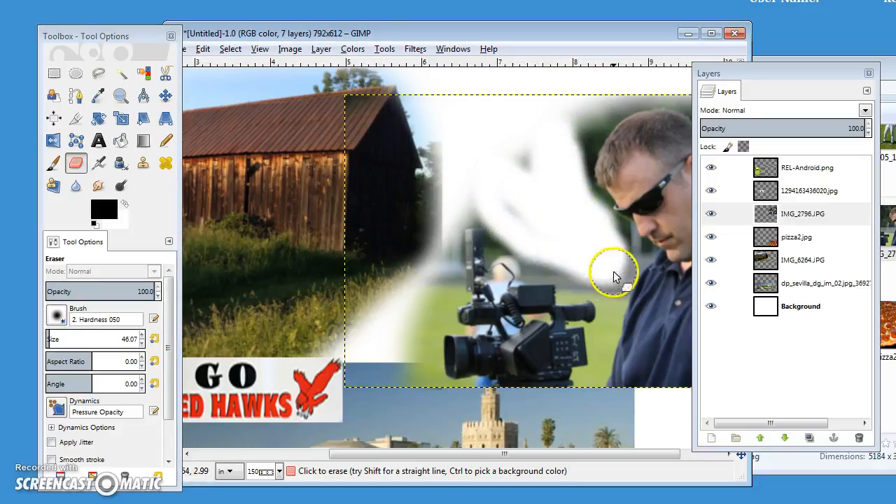
pyautogui.scroll(-3, 525, 210)
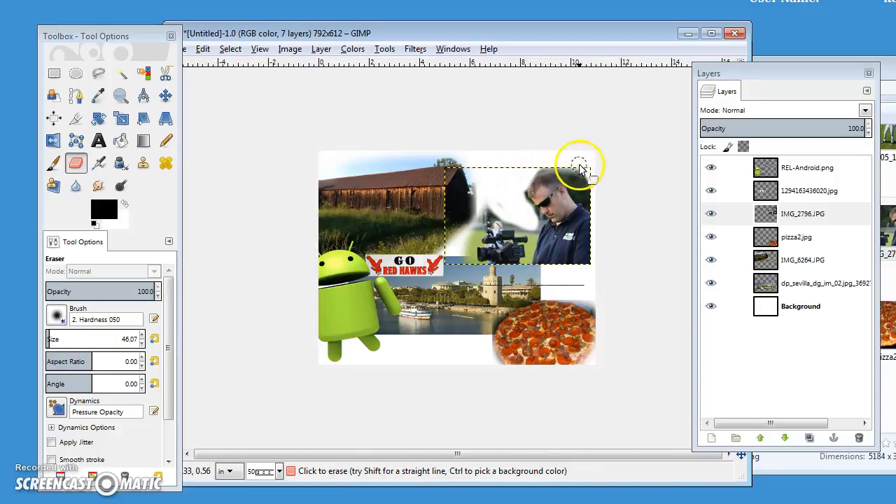
pyautogui.moveTo(590, 203)
pyautogui.mouseDown()
pyautogui.moveTo(565, 172)
pyautogui.moveTo(588, 198)
pyautogui.moveTo(575, 173)
pyautogui.mouseUp()
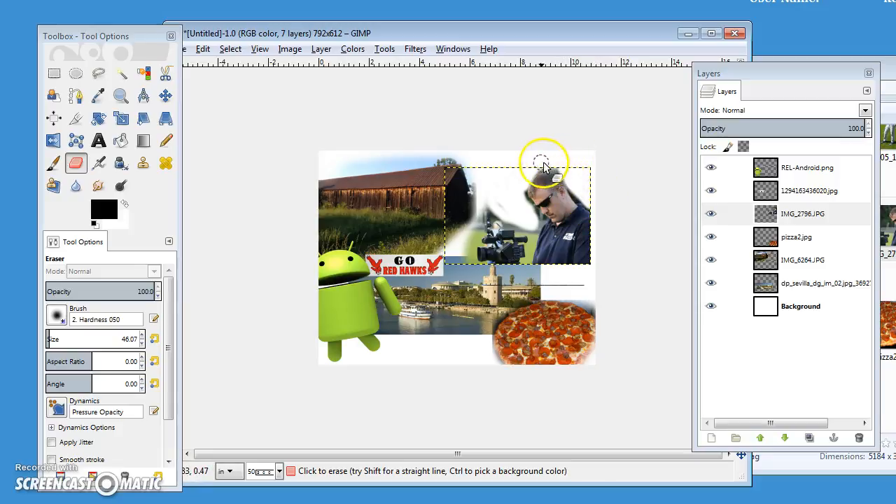
pyautogui.hotkey('ctrl', 'z')
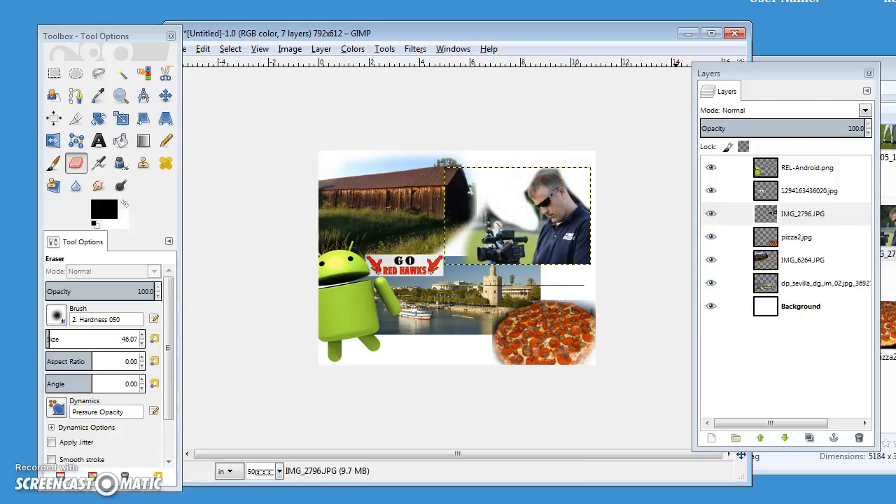
# Step: Move the cameraman picture over the barn in the canvas's upper-left corner and bring the Images folder window to the front
pyautogui.click(166, 98)
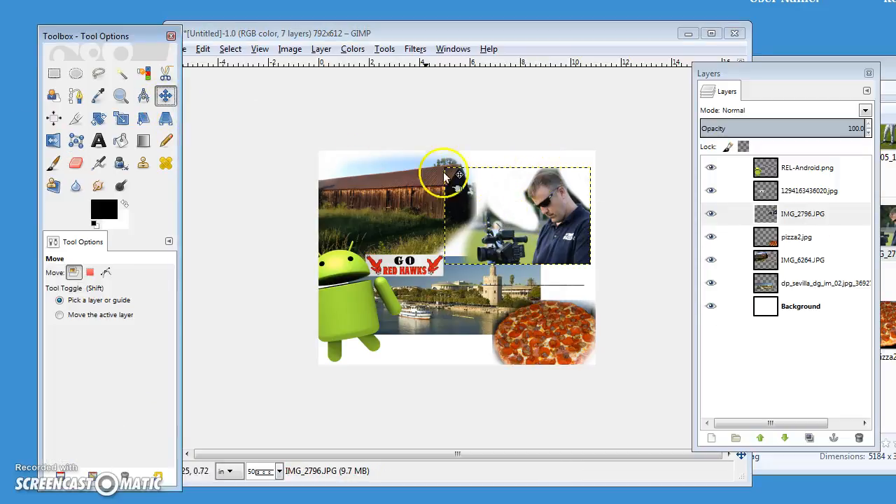
pyautogui.moveTo(559, 205); pyautogui.dragTo(397, 201)
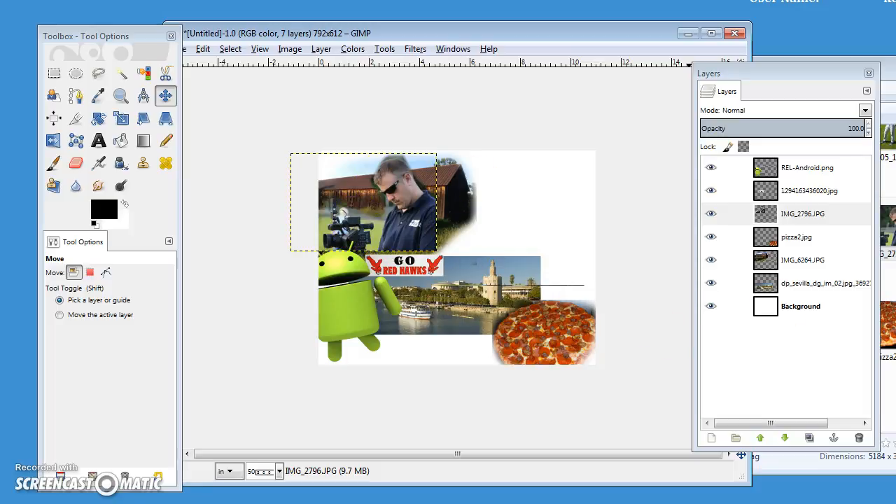
pyautogui.click(890, 70)
# Step: Add the jeff-dunham-walter picture to the collage as a layer and give that layer an alpha channel
pyautogui.moveTo(803, 315); pyautogui.dragTo(572, 218)
pyautogui.click(78, 170)
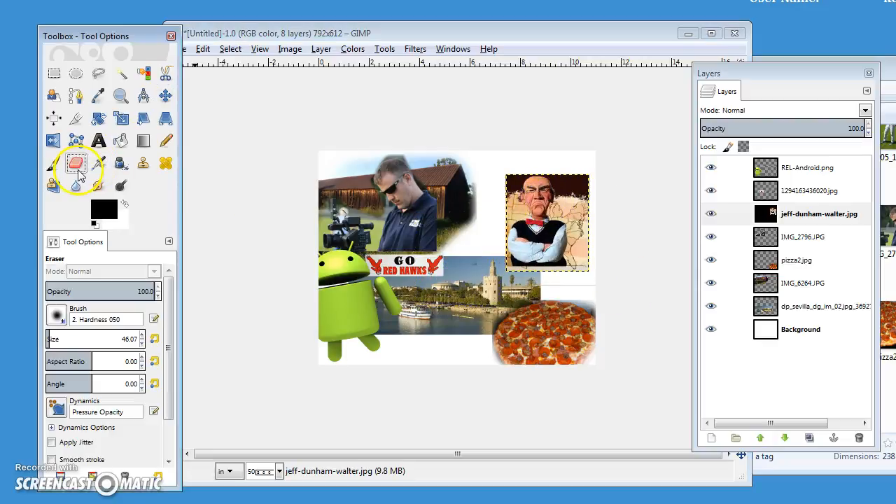
pyautogui.rightClick(822, 220)
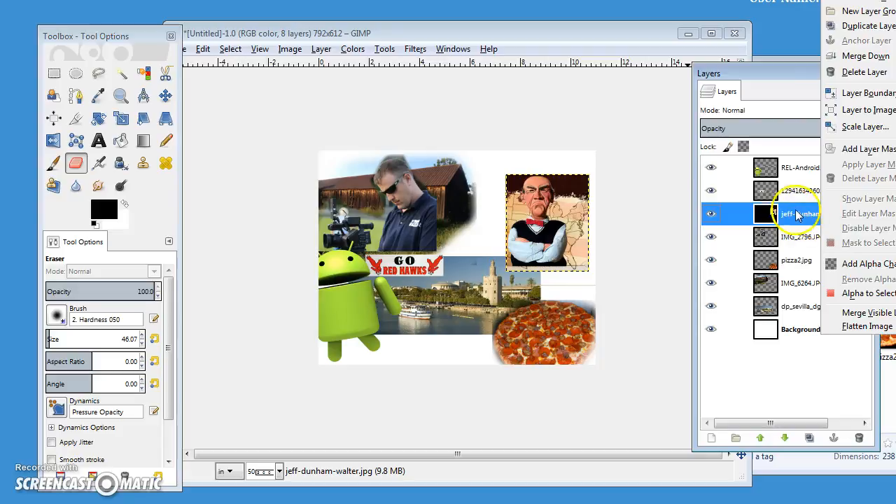
pyautogui.click(842, 265)
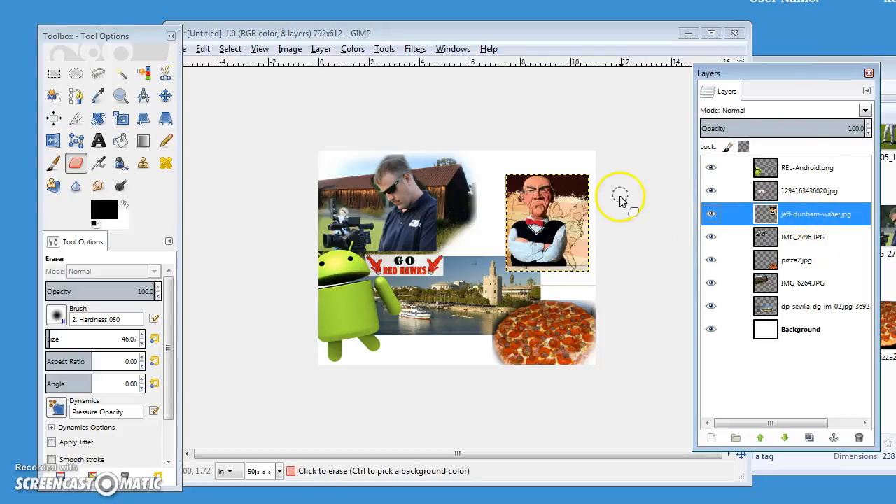
# Step: Erase the map background on both sides of the puppet with the soft 46.07 Eraser brush
pyautogui.moveTo(582, 176)
pyautogui.mouseDown()
pyautogui.moveTo(584, 199)
pyautogui.moveTo(563, 186)
pyautogui.moveTo(586, 228)
pyautogui.mouseUp()
pyautogui.moveTo(563, 217)
pyautogui.mouseDown()
pyautogui.moveTo(559, 174)
pyautogui.moveTo(561, 187)
pyautogui.mouseUp()
pyautogui.moveTo(573, 224); pyautogui.dragTo(579, 278)
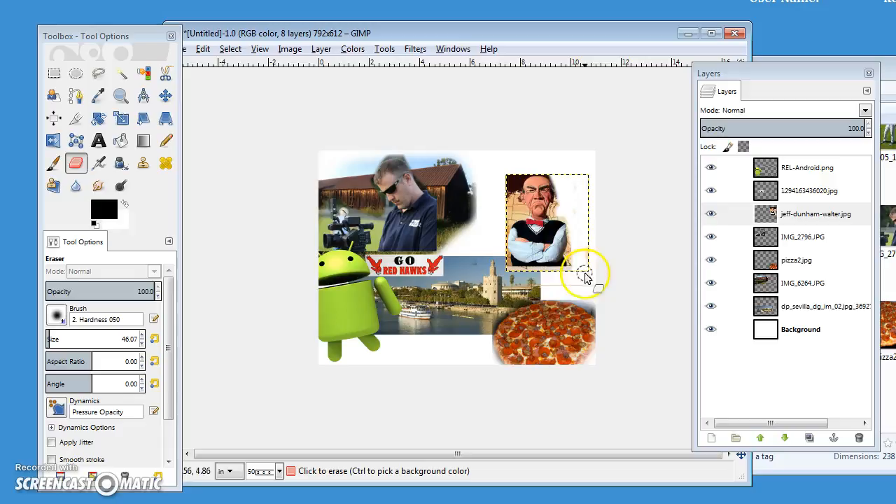
pyautogui.moveTo(585, 242)
pyautogui.mouseDown()
pyautogui.moveTo(543, 175)
pyautogui.moveTo(523, 179)
pyautogui.moveTo(512, 197)
pyautogui.moveTo(511, 178)
pyautogui.moveTo(507, 217)
pyautogui.mouseUp()
pyautogui.keyDown('ctrl'); pyautogui.scroll(3, 506, 203); pyautogui.keyUp('ctrl')
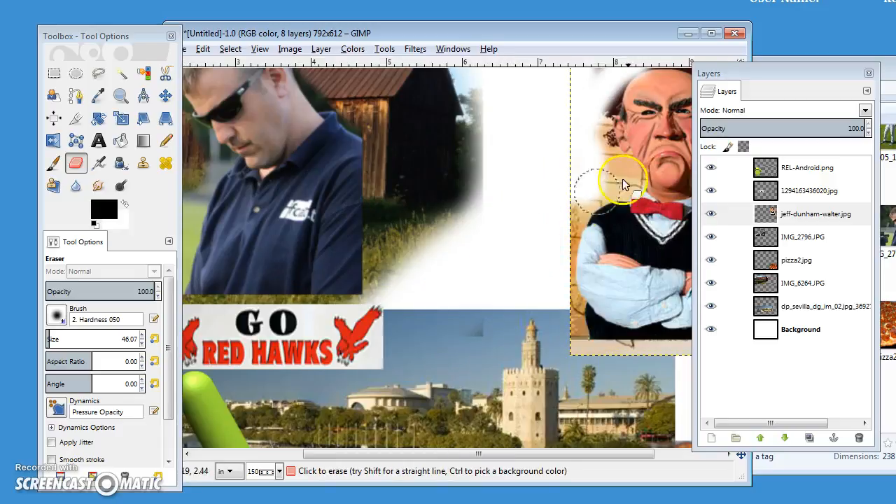
pyautogui.moveTo(601, 148)
pyautogui.mouseDown()
pyautogui.moveTo(592, 91)
pyautogui.moveTo(574, 245)
pyautogui.mouseUp()
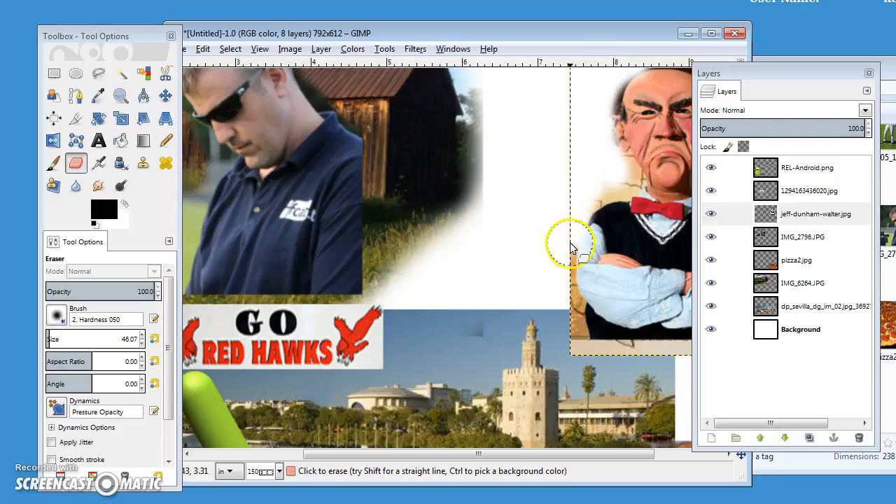
# Step: Move the puppet picture to the canvas's lower edge, between the Android figure and the pizza
pyautogui.keyDown('ctrl'); pyautogui.scroll(-2, 574, 244); pyautogui.keyUp('ctrl')
pyautogui.click(165, 96)
pyautogui.moveTo(569, 184); pyautogui.dragTo(461, 320)
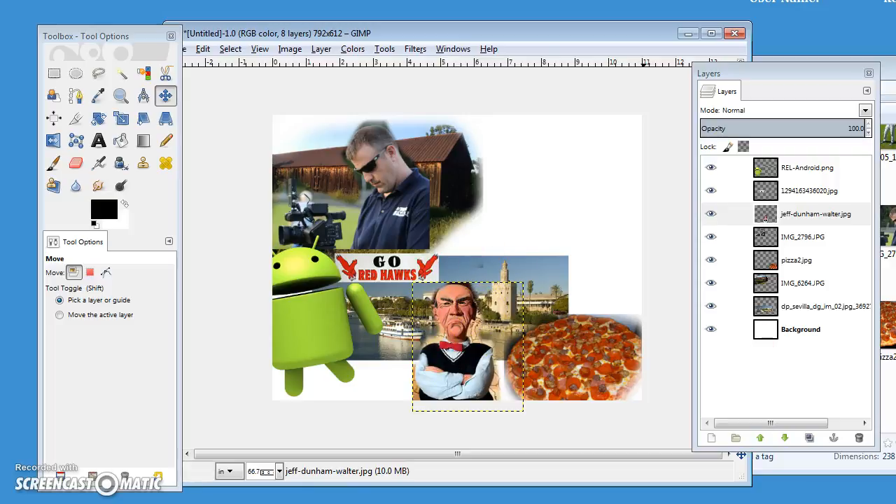
# Step: Add the knit-hat portrait from the Images folder as a layer, keeping its embedded color profile, and move the folder window aside
pyautogui.click(890, 280)
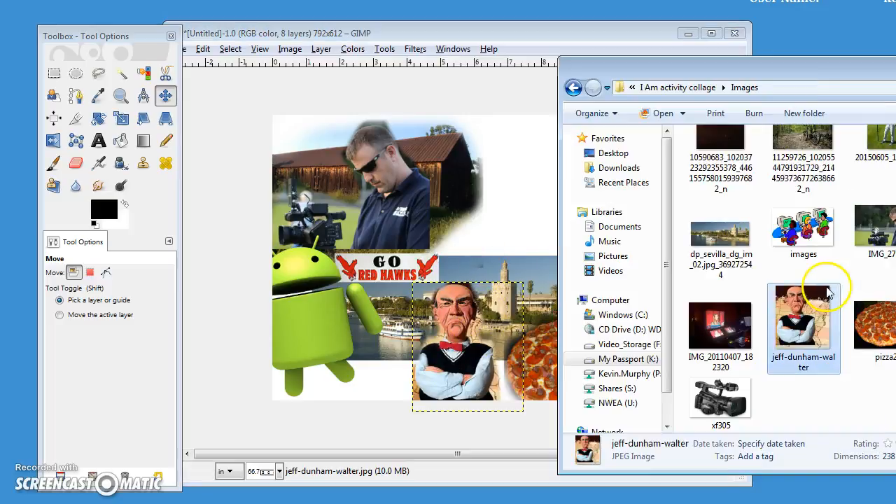
pyautogui.moveTo(895, 67); pyautogui.dragTo(875, 47)
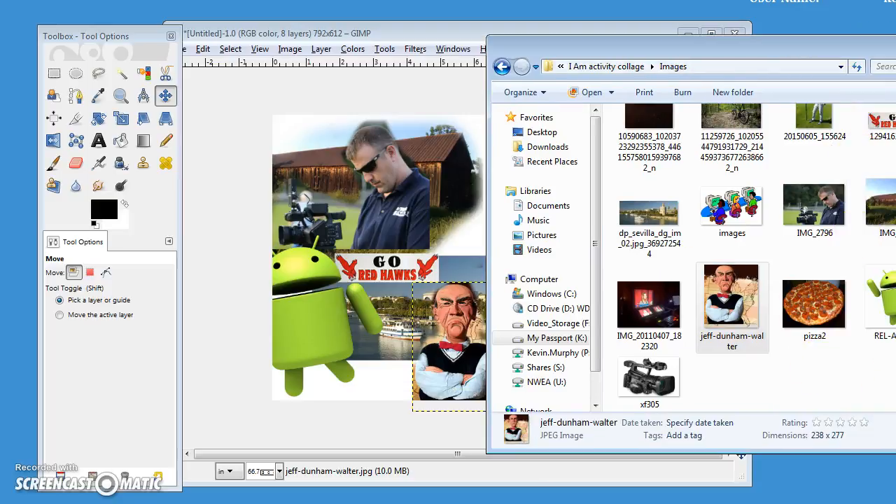
pyautogui.scroll(3, 750, 210)
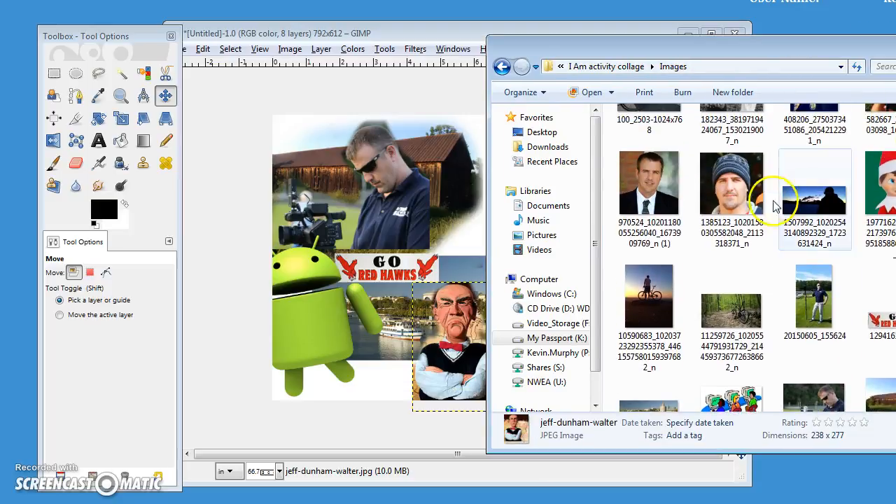
pyautogui.moveTo(750, 202); pyautogui.dragTo(460, 260)
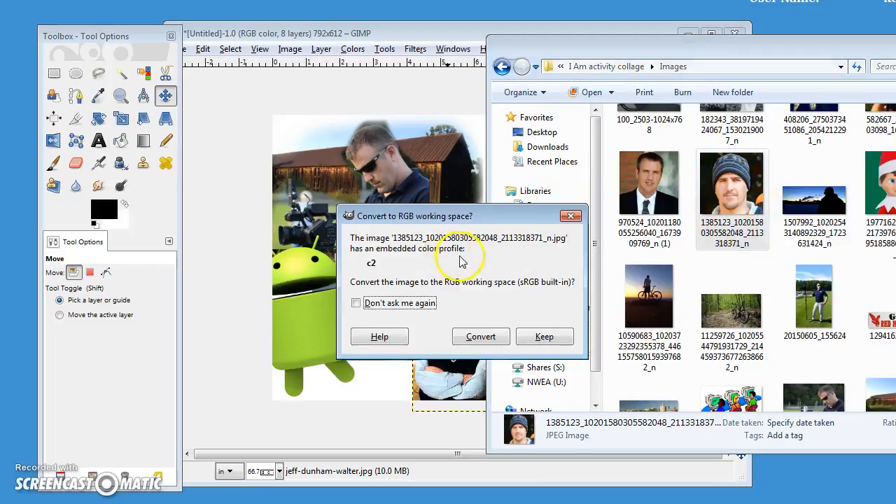
pyautogui.click(519, 348)
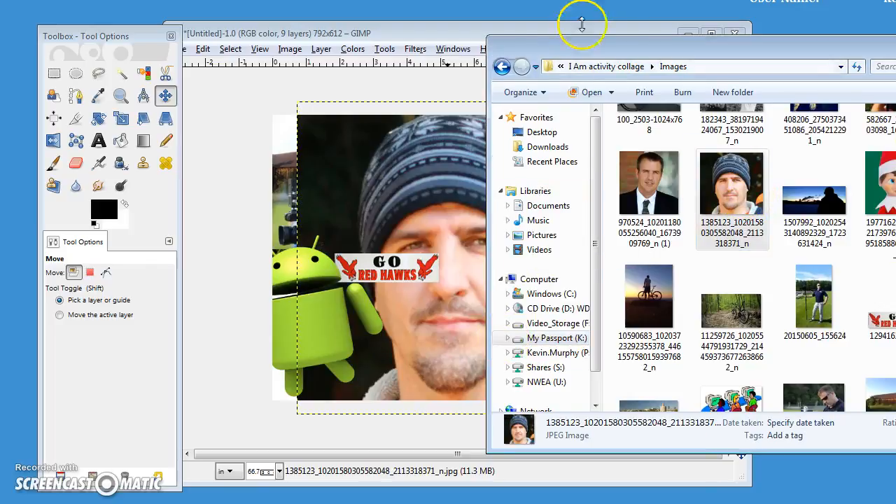
pyautogui.moveTo(619, 51); pyautogui.dragTo(895, 84)
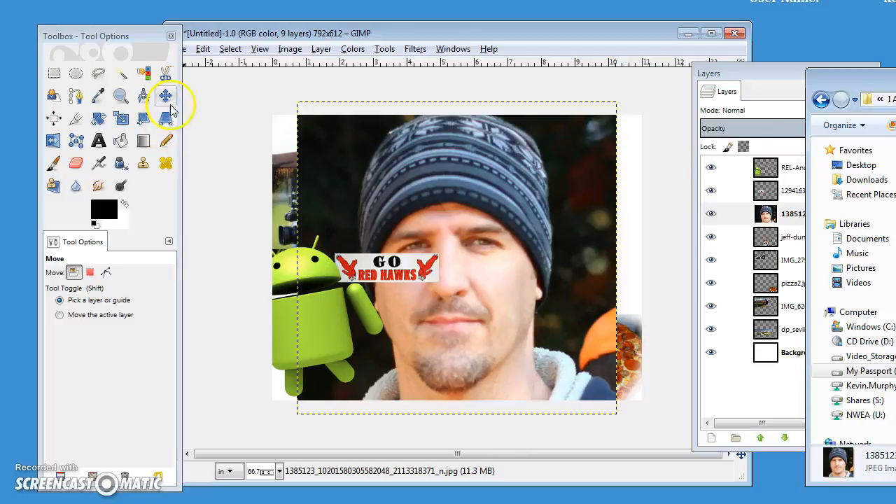
# Step: Scale the knit-hat portrait layer to 3.819 × 3.736 in
pyautogui.click(98, 118)
pyautogui.click(330, 201)
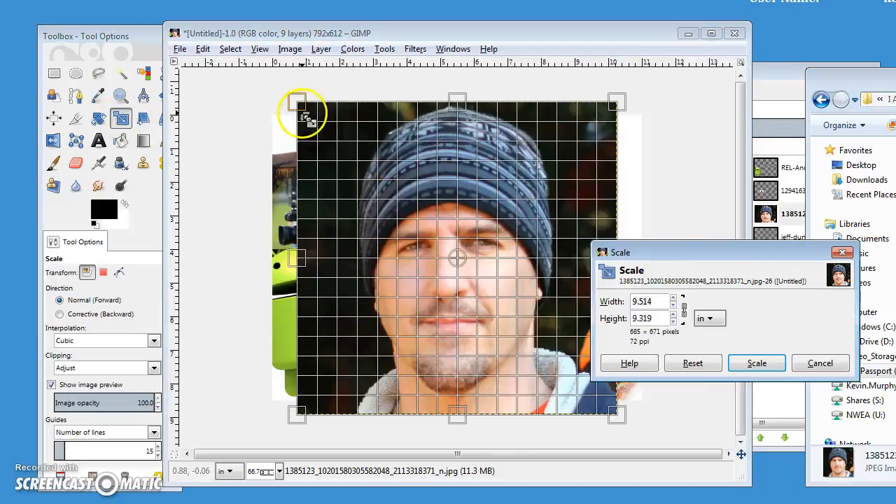
pyautogui.moveTo(295, 102); pyautogui.dragTo(485, 294)
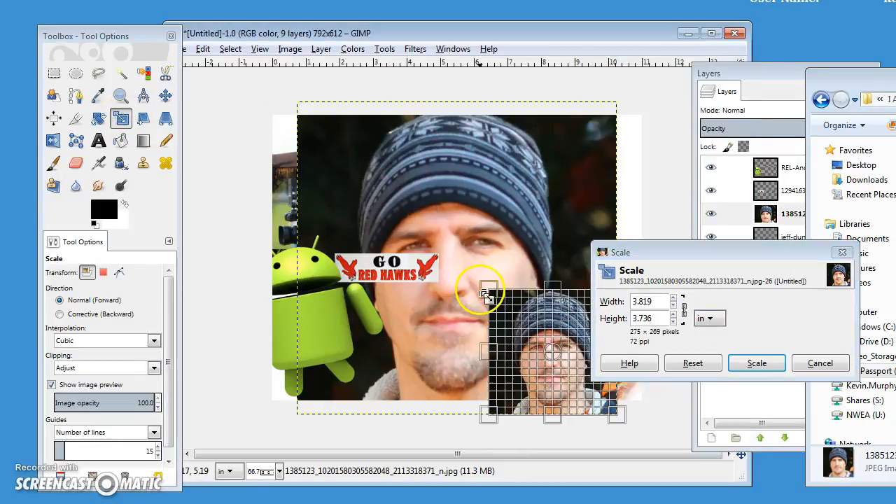
pyautogui.click(755, 364)
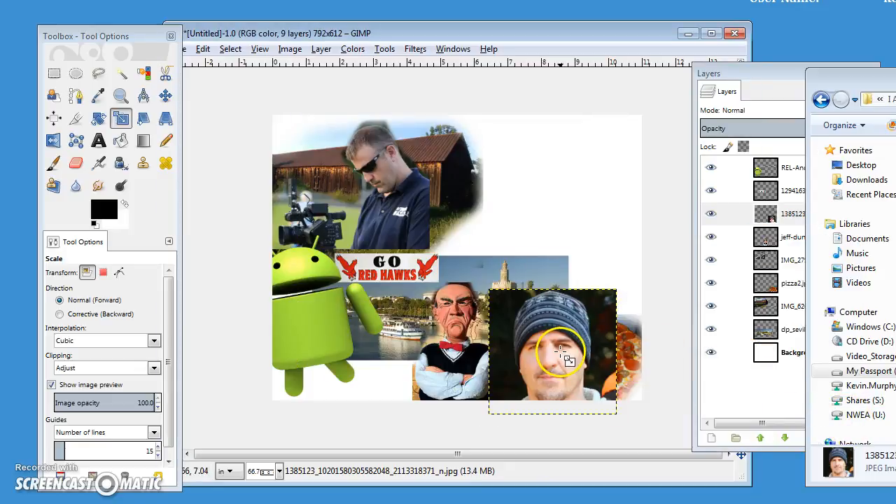
# Step: Move the knit-hat portrait to the middle of the canvas and the Go Red Hawks banner to the canvas's upper-right area
pyautogui.click(165, 94)
pyautogui.moveTo(588, 371); pyautogui.dragTo(487, 268)
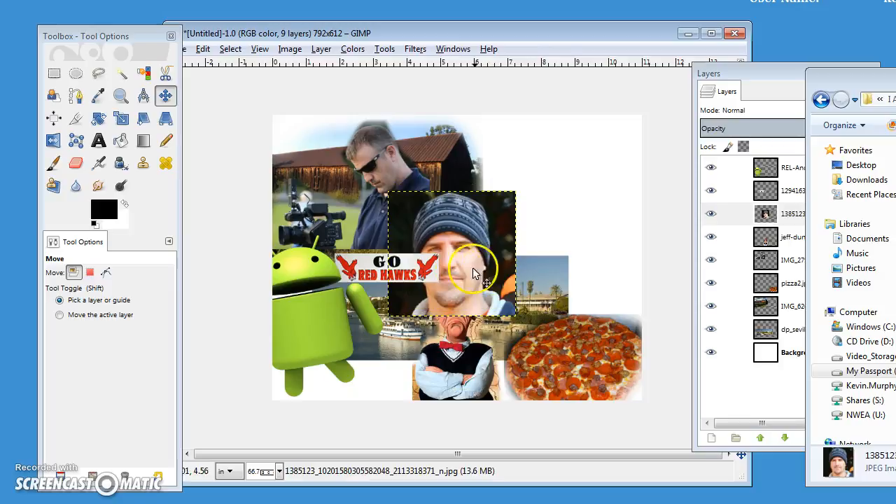
pyautogui.moveTo(401, 275); pyautogui.dragTo(584, 139)
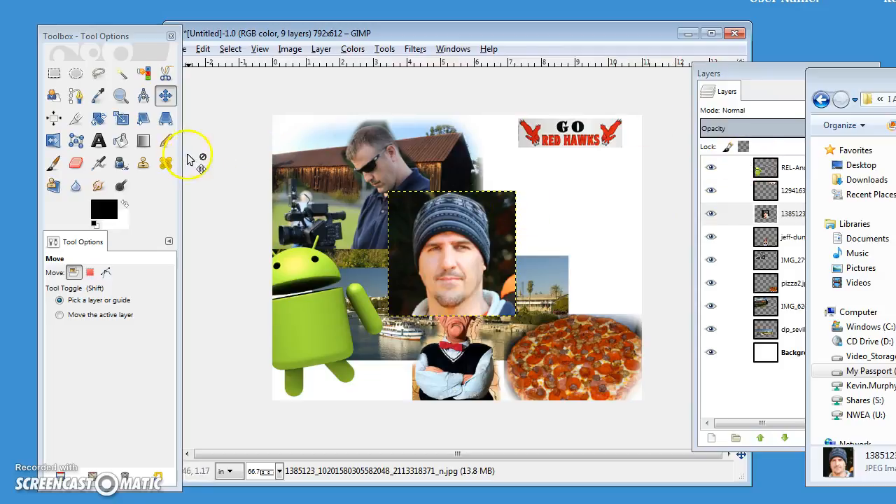
# Step: Erase the dark background around the knit-hat portrait with the soft 46.07 Eraser brush, and nudge the portrait slightly down and right
pyautogui.click(75, 164)
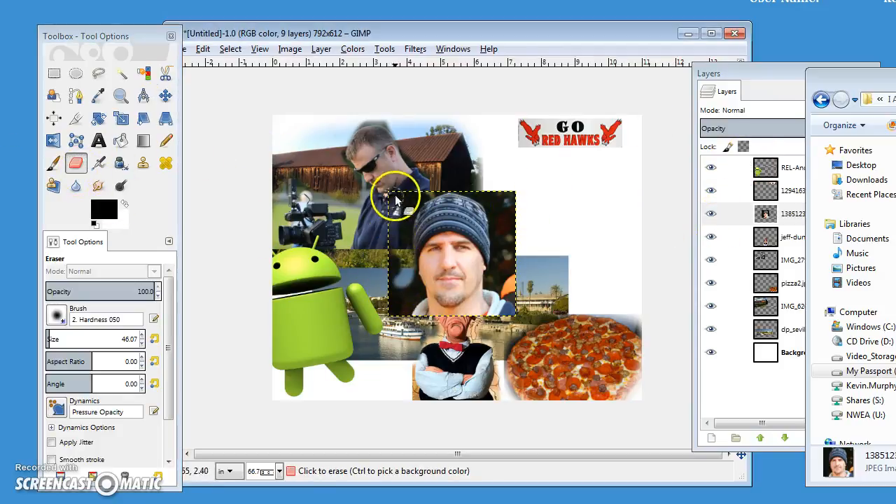
pyautogui.moveTo(396, 231); pyautogui.dragTo(414, 194)
pyautogui.moveTo(483, 188)
pyautogui.mouseDown()
pyautogui.moveTo(518, 208)
pyautogui.moveTo(515, 195)
pyautogui.moveTo(518, 282)
pyautogui.moveTo(503, 203)
pyautogui.moveTo(486, 189)
pyautogui.moveTo(487, 202)
pyautogui.moveTo(438, 188)
pyautogui.moveTo(405, 220)
pyautogui.moveTo(404, 328)
pyautogui.moveTo(390, 242)
pyautogui.moveTo(383, 292)
pyautogui.moveTo(397, 318)
pyautogui.moveTo(421, 286)
pyautogui.mouseUp()
pyautogui.moveTo(519, 320)
pyautogui.mouseDown()
pyautogui.moveTo(494, 194)
pyautogui.moveTo(486, 192)
pyautogui.moveTo(502, 234)
pyautogui.moveTo(505, 319)
pyautogui.moveTo(487, 321)
pyautogui.moveTo(401, 309)
pyautogui.moveTo(386, 280)
pyautogui.moveTo(394, 204)
pyautogui.moveTo(455, 180)
pyautogui.moveTo(490, 201)
pyautogui.moveTo(512, 231)
pyautogui.moveTo(511, 280)
pyautogui.mouseUp()
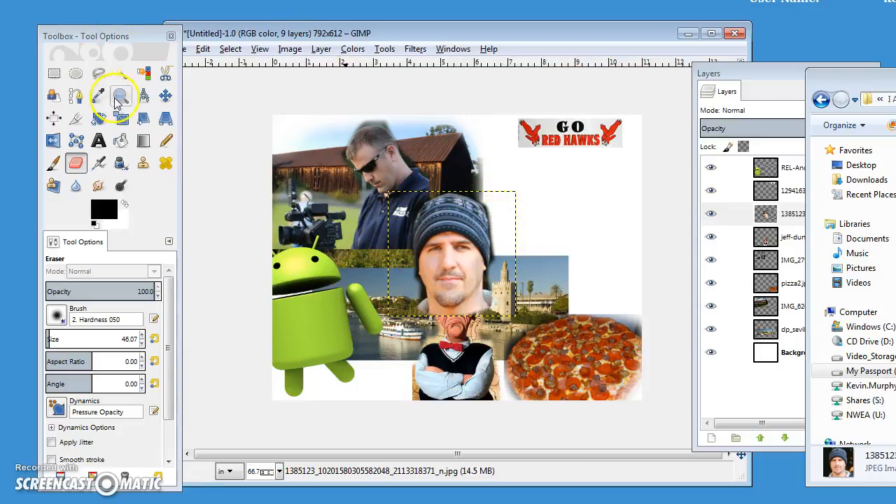
pyautogui.click(164, 97)
pyautogui.moveTo(446, 246); pyautogui.dragTo(453, 255)
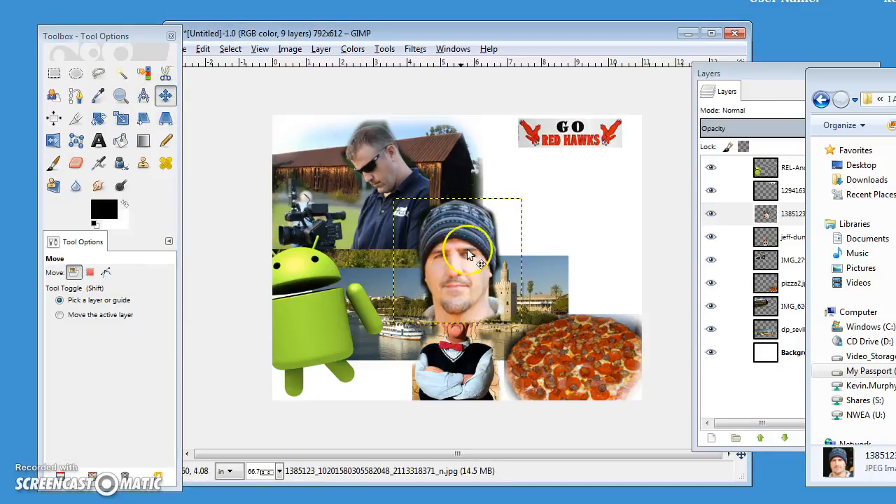
# Step: Add the sunset cyclist picture from the Images folder as a layer and scale it down to about 5.9 in wide
pyautogui.moveTo(895, 210); pyautogui.dragTo(635, 211)
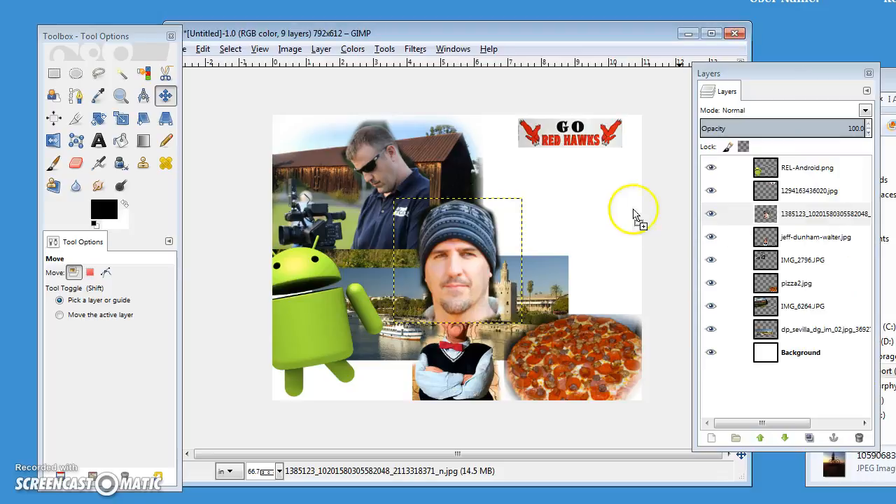
pyautogui.click(481, 341)
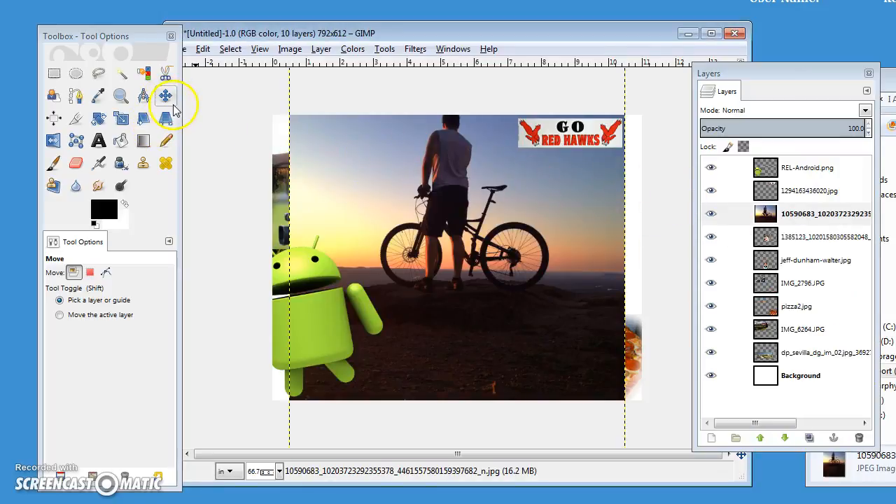
pyautogui.click(120, 118)
pyautogui.click(304, 190)
pyautogui.moveTo(296, 67); pyautogui.dragTo(463, 267)
pyautogui.click(756, 364)
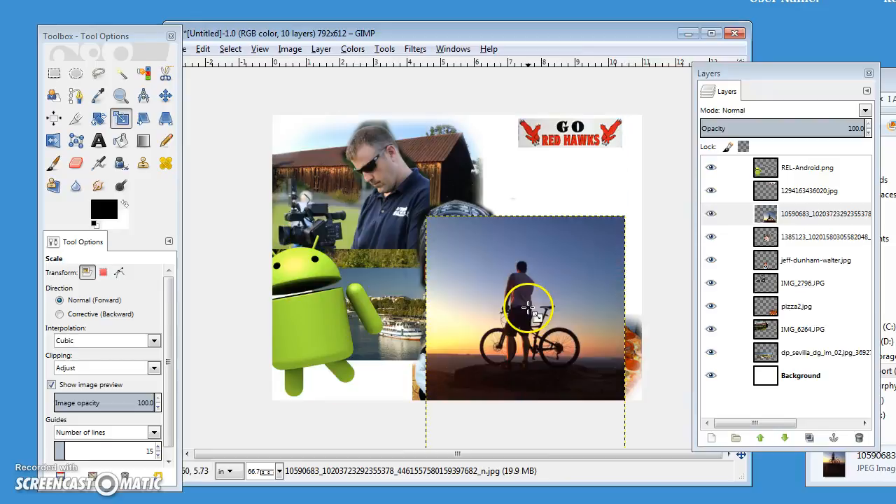
# Step: Fade out the sky and ground around the cyclist with a soft Eraser brush at sizes 278.92 and 249.63
pyautogui.click(76, 162)
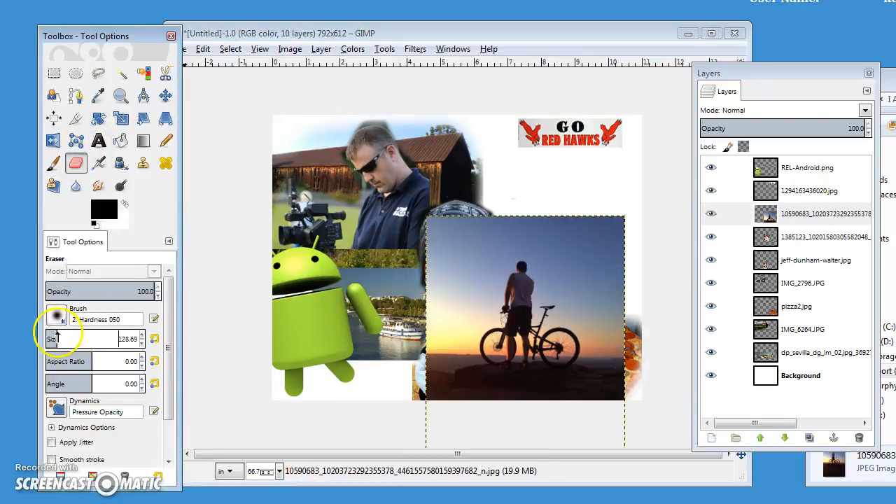
pyautogui.moveTo(470, 210)
pyautogui.mouseDown()
pyautogui.moveTo(444, 278)
pyautogui.moveTo(425, 350)
pyautogui.moveTo(435, 371)
pyautogui.moveTo(499, 422)
pyautogui.moveTo(615, 414)
pyautogui.moveTo(658, 341)
pyautogui.moveTo(648, 247)
pyautogui.moveTo(585, 181)
pyautogui.moveTo(599, 232)
pyautogui.moveTo(643, 300)
pyautogui.moveTo(590, 231)
pyautogui.moveTo(497, 189)
pyautogui.mouseUp()
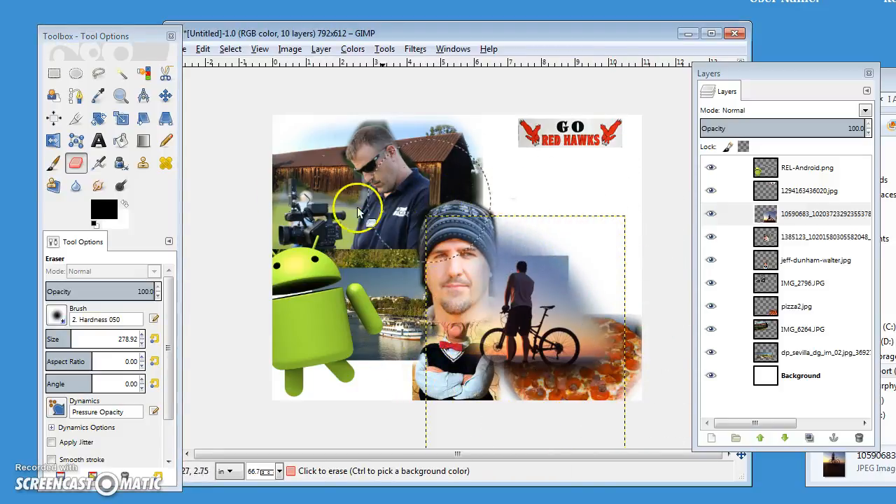
pyautogui.moveTo(74, 339); pyautogui.dragTo(63, 339)
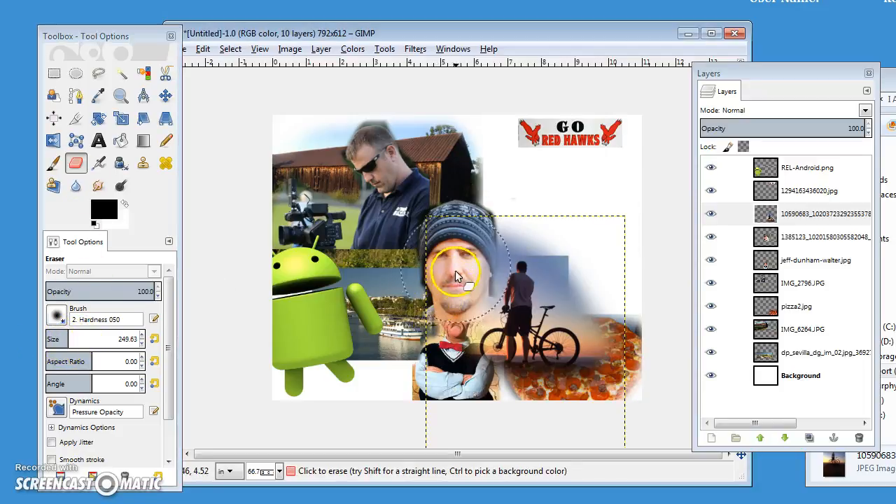
# Step: Move the cyclist picture to the canvas's lower edge beside the Android figure, and shift the river city picture to the right
pyautogui.click(166, 95)
pyautogui.moveTo(542, 312); pyautogui.dragTo(409, 345)
pyautogui.click(548, 286)
pyautogui.moveTo(549, 285); pyautogui.dragTo(593, 283)
# Step: Nudge the knit-hat portrait slightly upward and move the puppet to the canvas's right edge below the Red Hawks banner
pyautogui.moveTo(453, 269); pyautogui.dragTo(454, 259)
pyautogui.moveTo(458, 344); pyautogui.dragTo(606, 186)
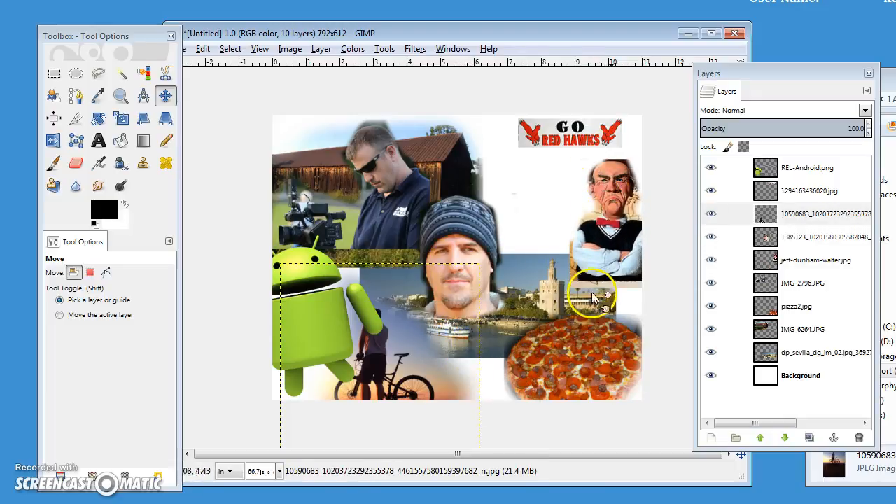
# Step: Rotate the cyclist layer by 14.33 degrees
pyautogui.click(98, 118)
pyautogui.click(510, 220)
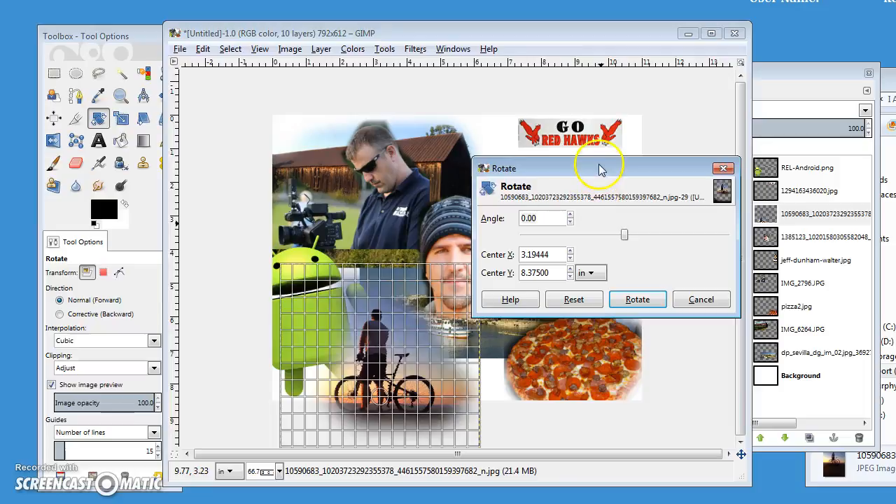
pyautogui.moveTo(600, 170); pyautogui.dragTo(471, 62)
pyautogui.moveTo(499, 114); pyautogui.dragTo(511, 122)
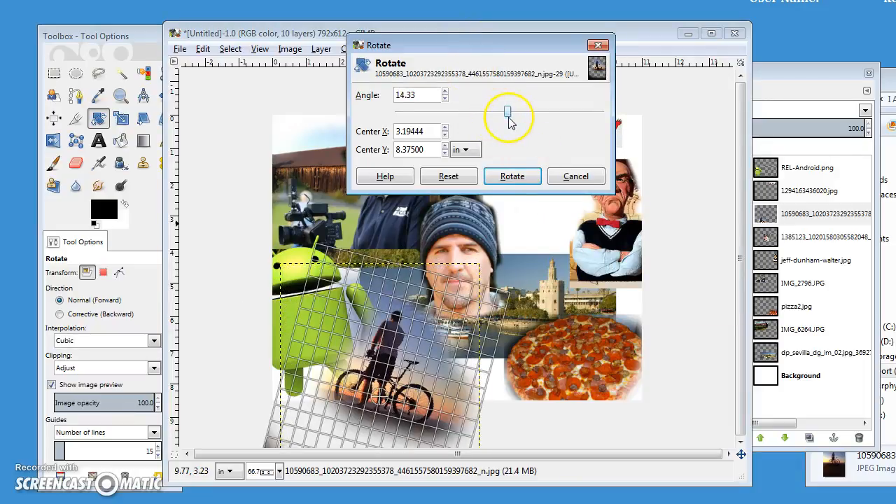
pyautogui.click(501, 175)
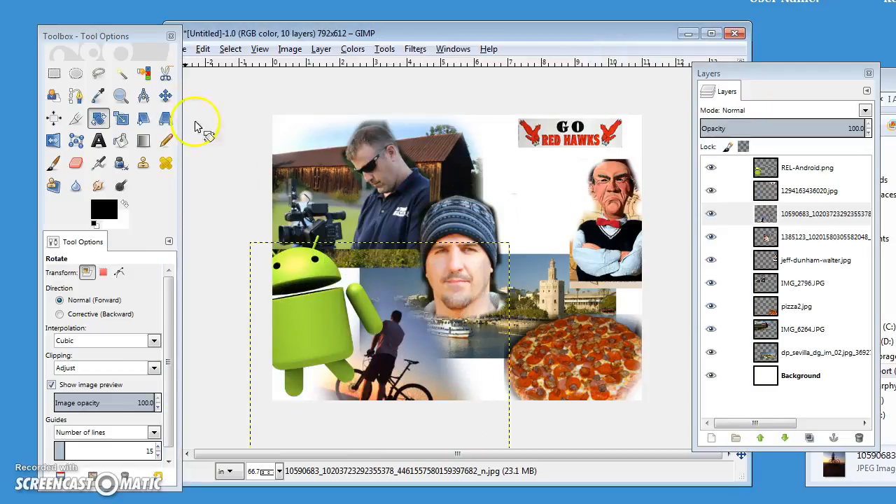
# Step: Move the cyclist picture into the canvas's lower-left corner and place the Android figure to its right at the lower edge
pyautogui.click(165, 95)
pyautogui.moveTo(413, 379); pyautogui.dragTo(333, 384)
pyautogui.moveTo(308, 324); pyautogui.dragTo(402, 348)
pyautogui.click(504, 228)
pyautogui.click(395, 370)
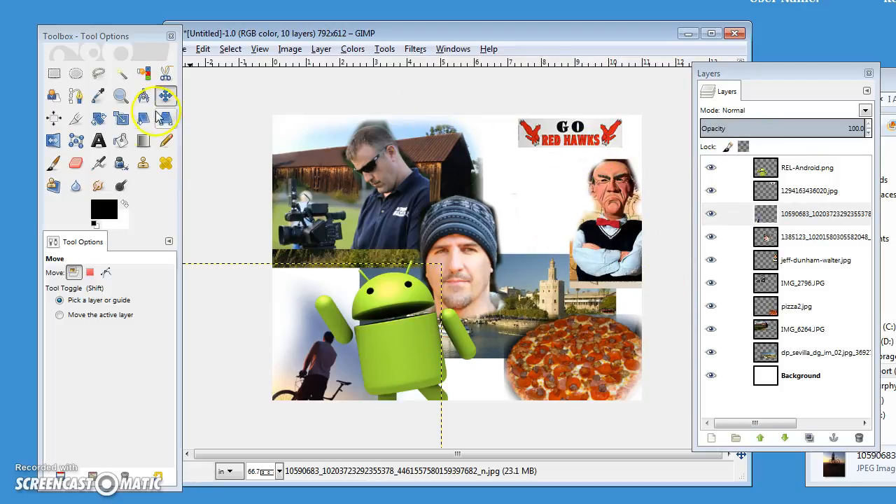
# Step: Move the cameraman picture down and left in front of the barn, and switch to the Eraser with the 249.63 brush
pyautogui.moveTo(413, 184); pyautogui.dragTo(390, 223)
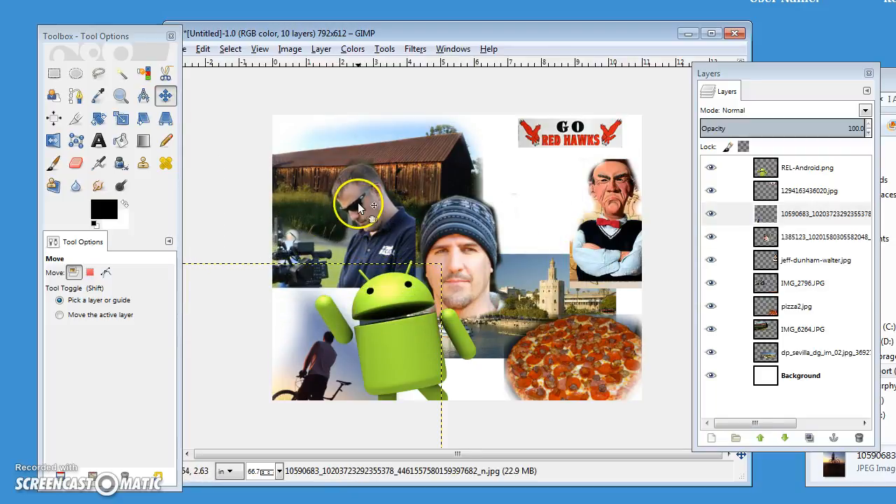
pyautogui.click(76, 163)
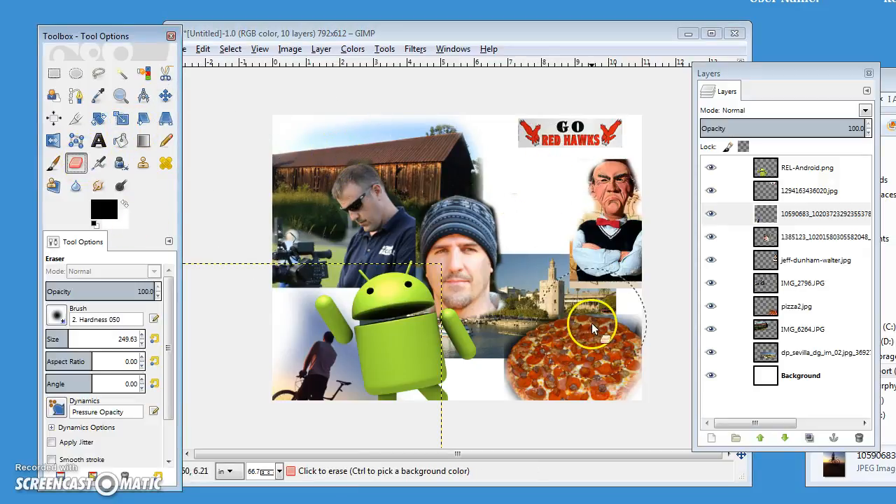